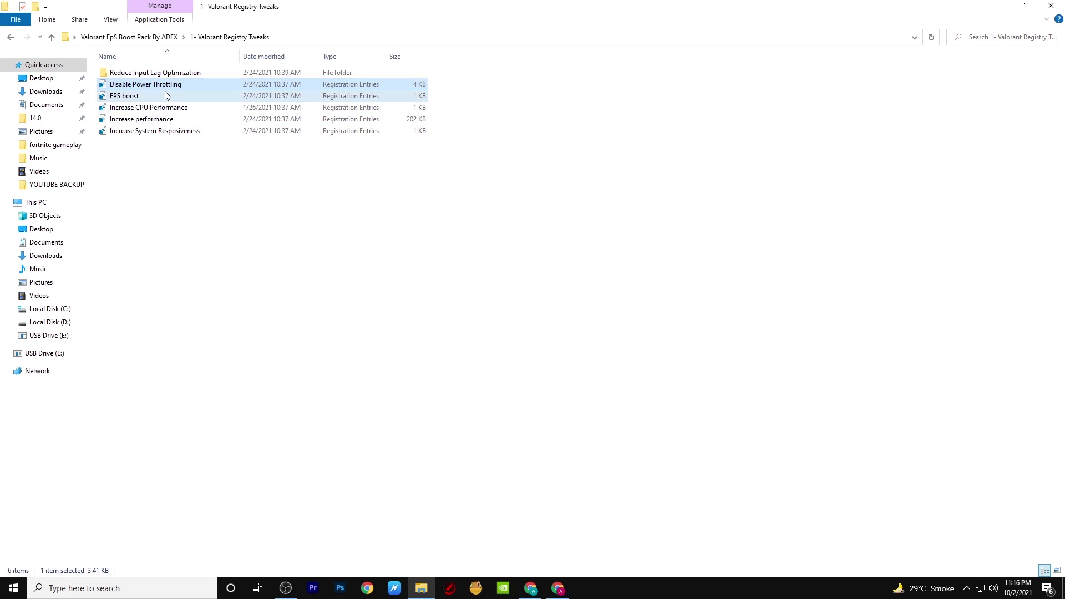
- Merge the FPS boost entries into the registry, approving the elevation and registry prompts
click(498, 375)
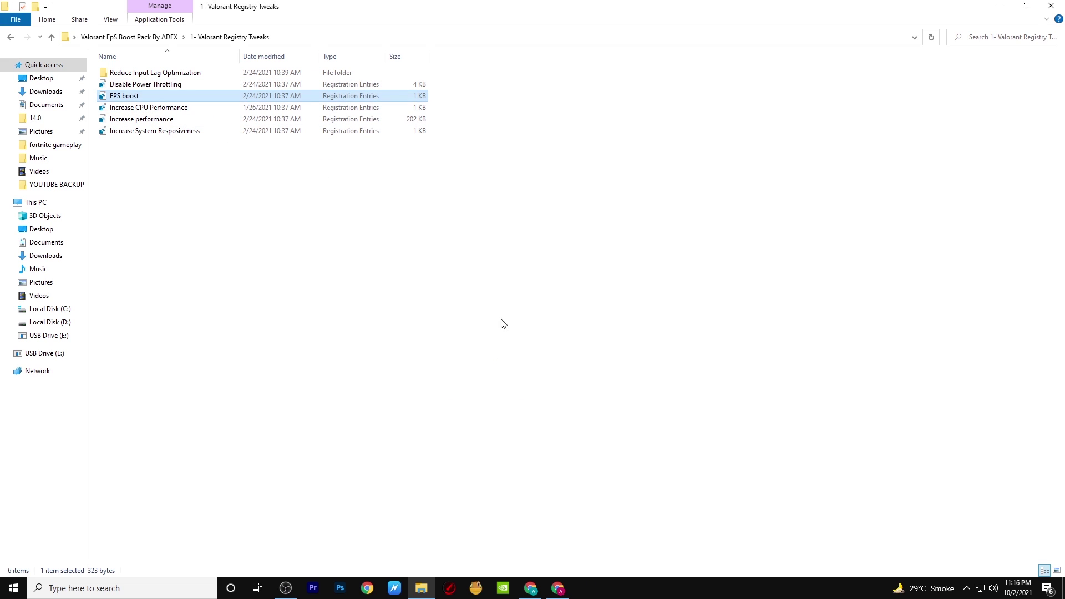
click(621, 315)
click(654, 298)
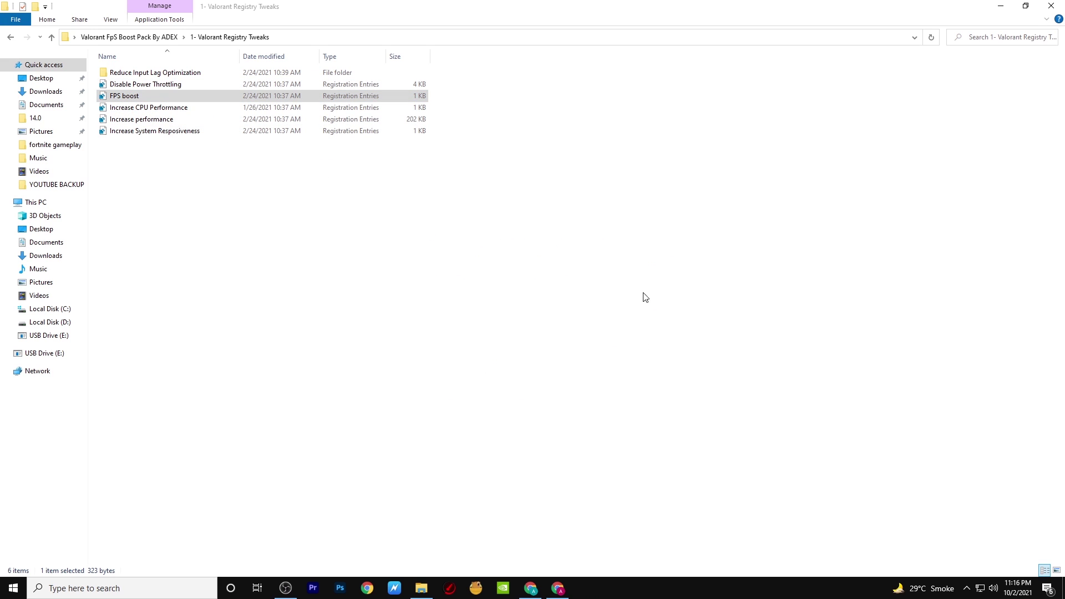
- Merge the Increase CPU Performance entries into the registry, allowing Registry Editor to make changes
double_click(164, 108)
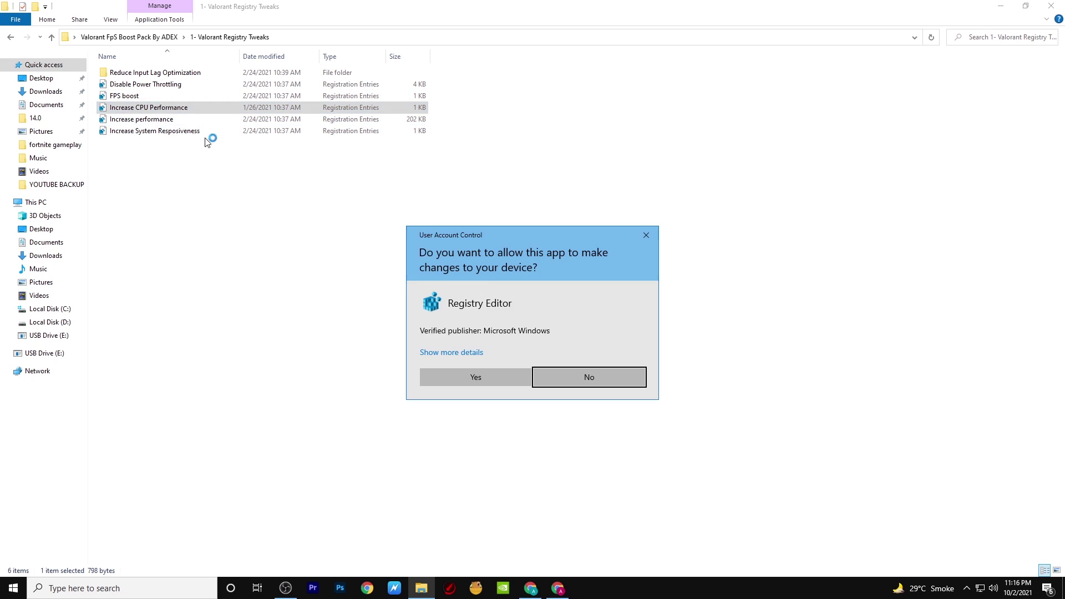
click(467, 378)
click(614, 310)
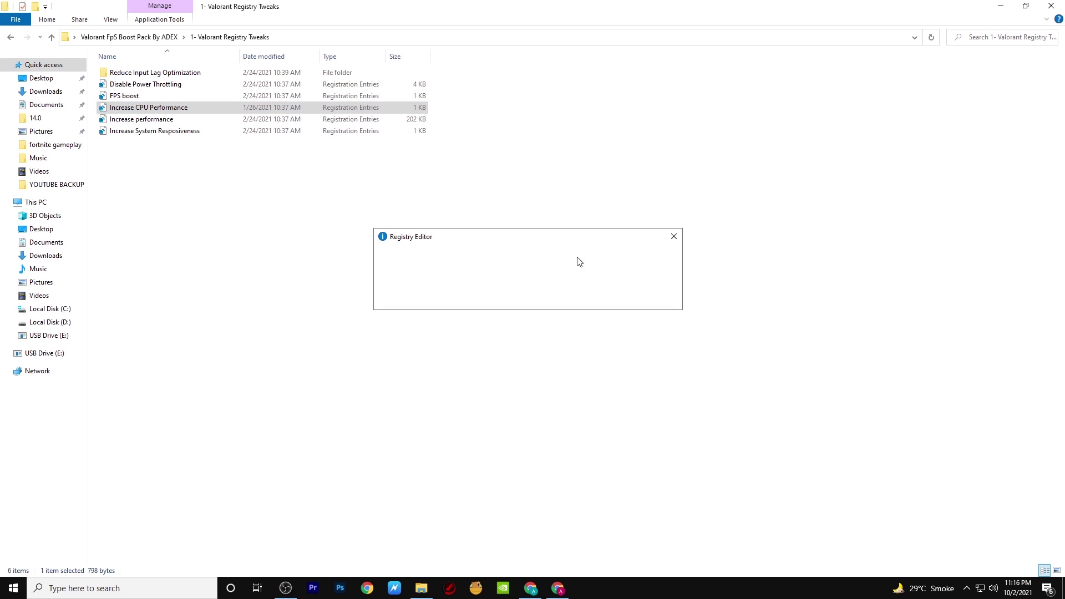
click(656, 298)
- Merge the Increase performance entries into the registry and dismiss the completion message
double_click(167, 120)
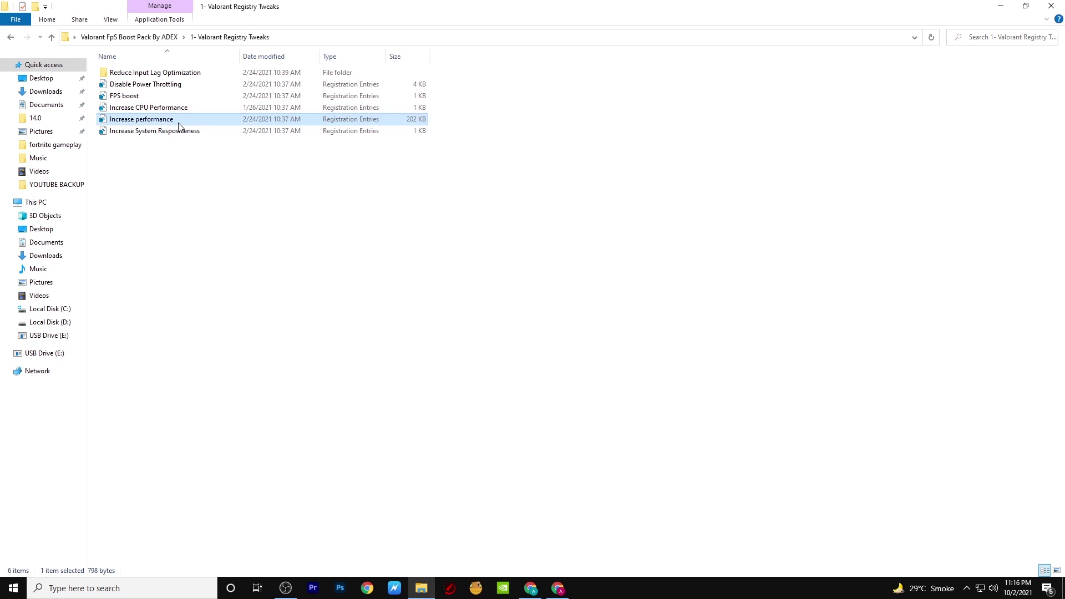
click(475, 377)
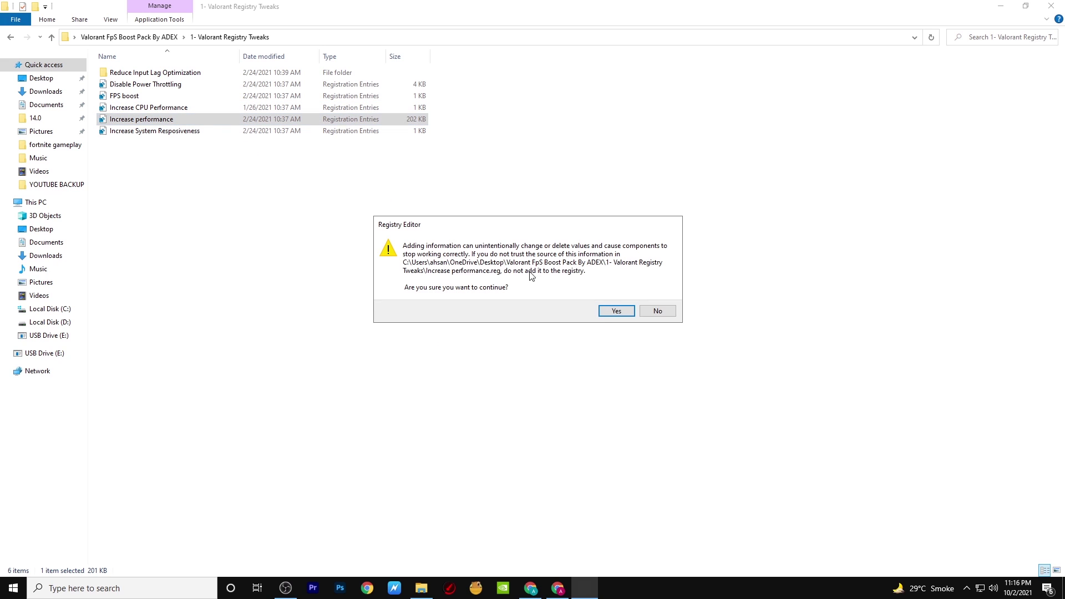
click(614, 311)
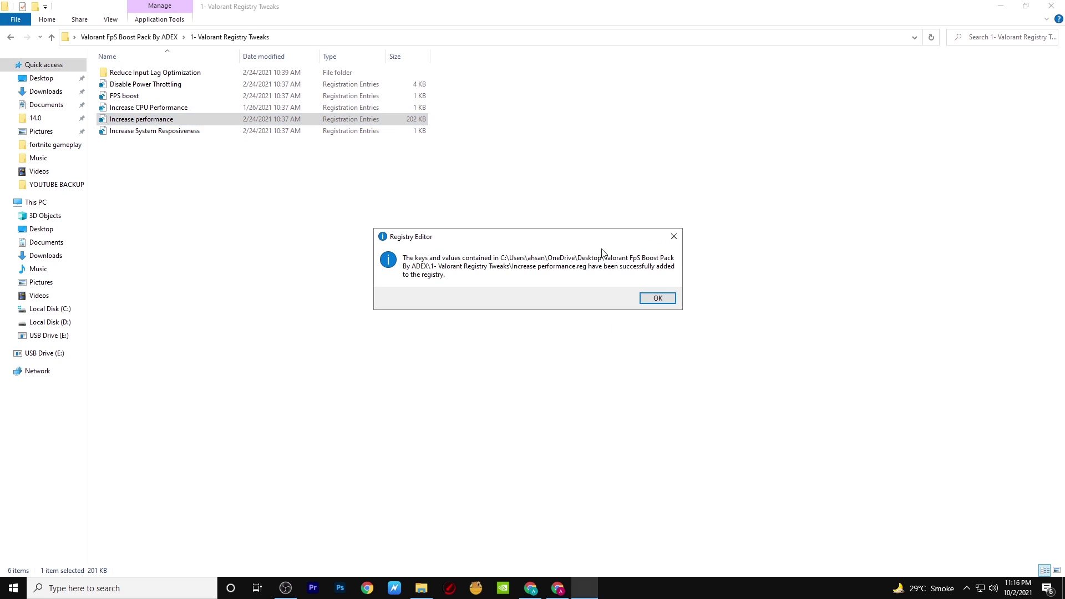
click(656, 298)
- Merge the Increase System Resposiveness entries from the Valorant Registry Tweaks folder into the registry
click(179, 135)
double_click(179, 139)
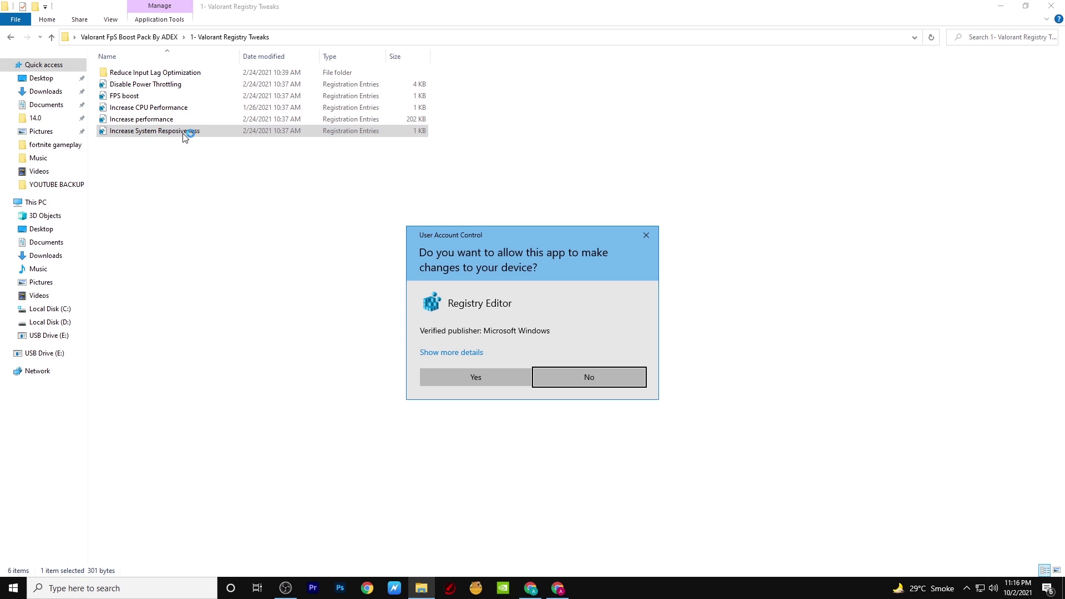
click(472, 373)
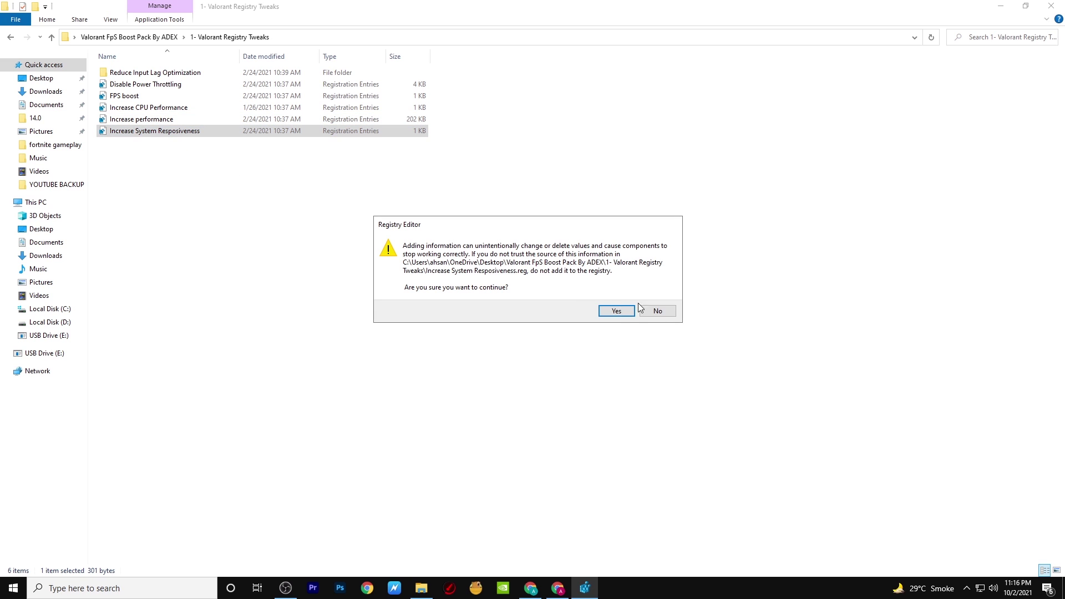
click(617, 312)
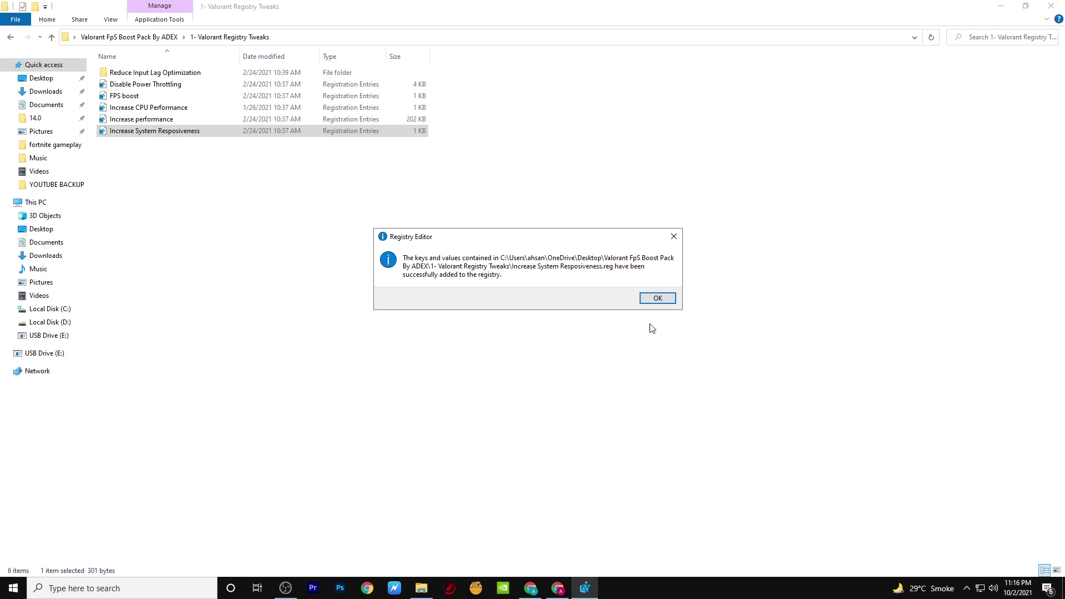
click(652, 294)
- Open the Reduce Input Lag Optimization folder and merge its KeyBoard Optimization entries into the registry
drag(204, 178, 216, 83)
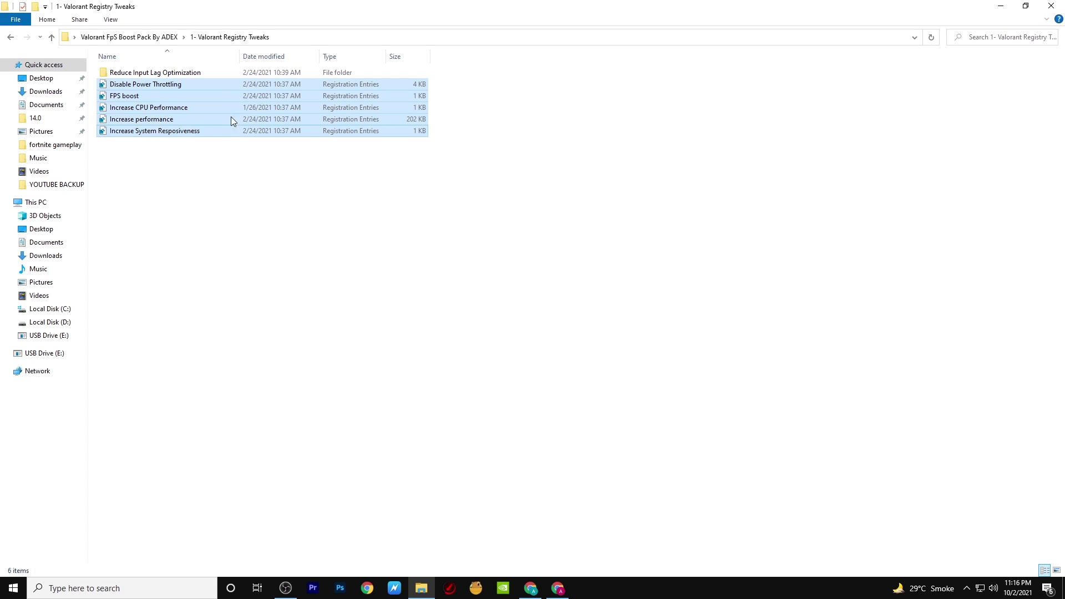
click(146, 75)
double_click(145, 72)
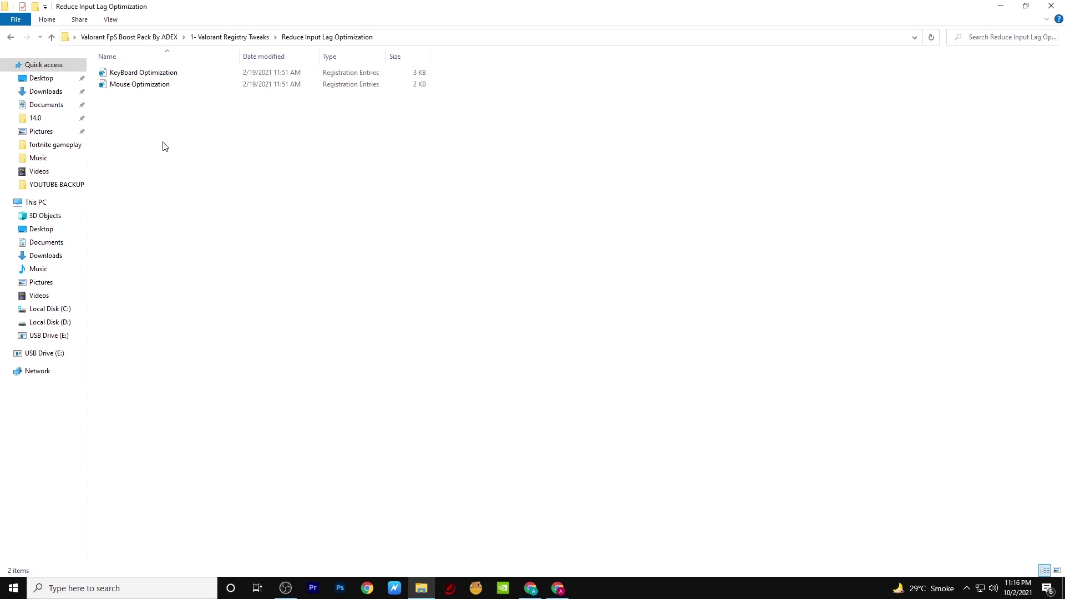
double_click(139, 73)
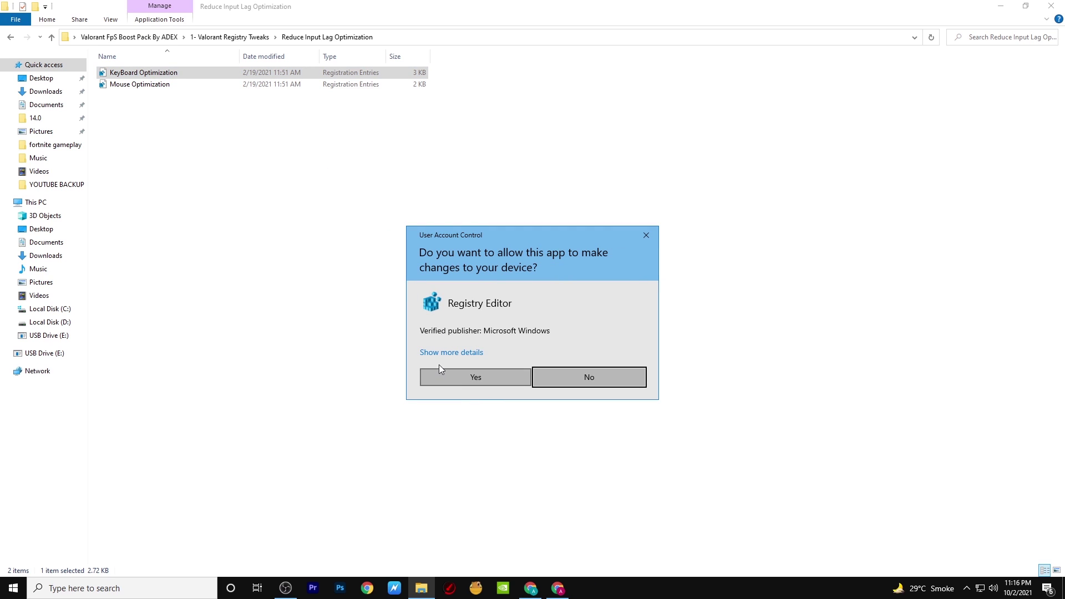
click(464, 373)
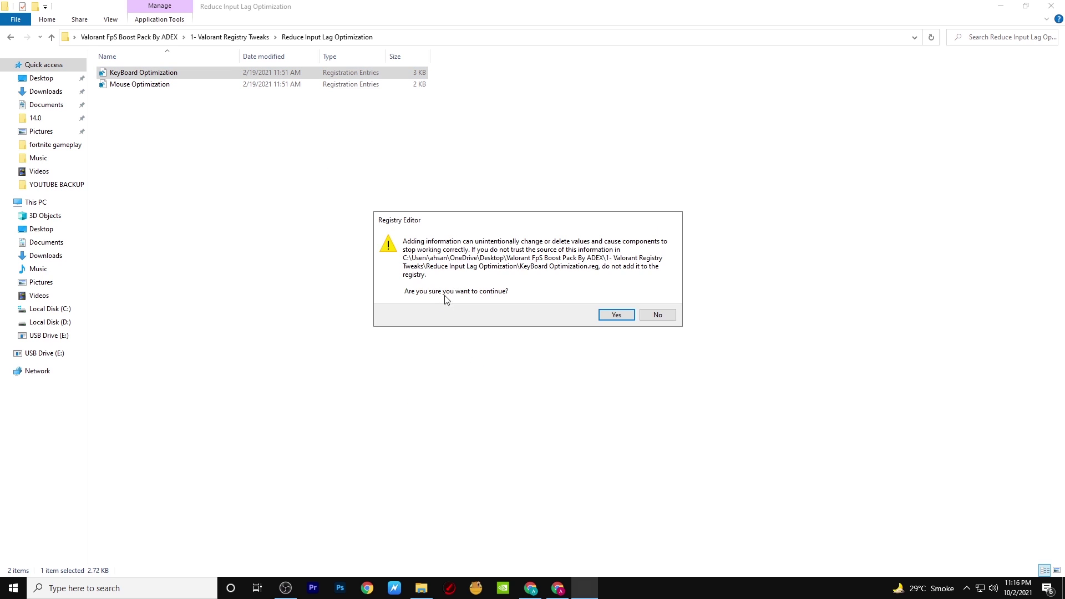
click(608, 318)
click(655, 298)
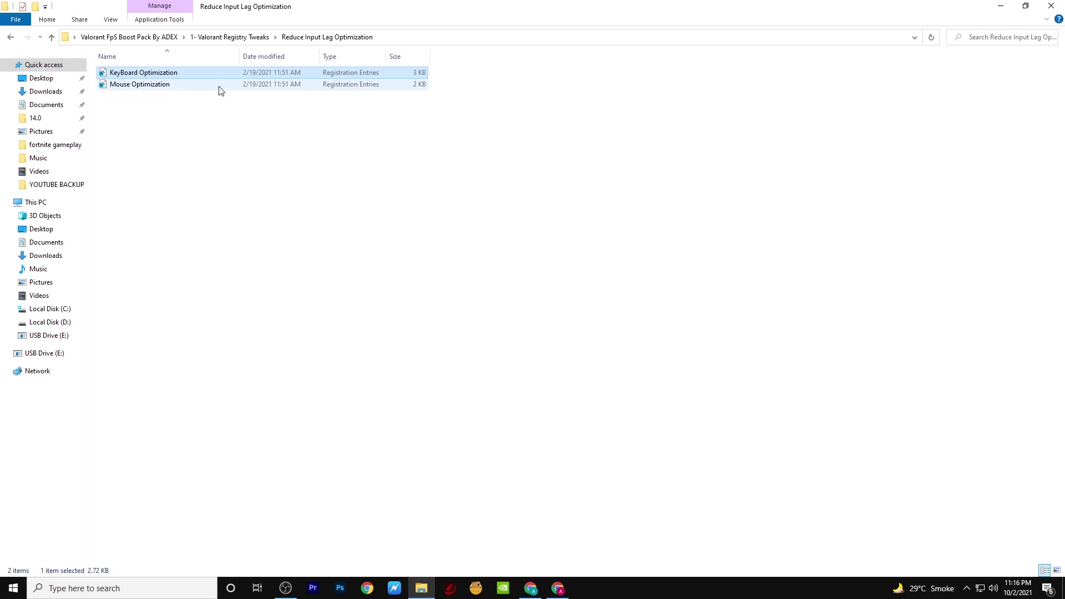
- Merge the Mouse Optimization entries from the Reduce Input Lag Optimization folder into the registry
double_click(152, 85)
click(461, 374)
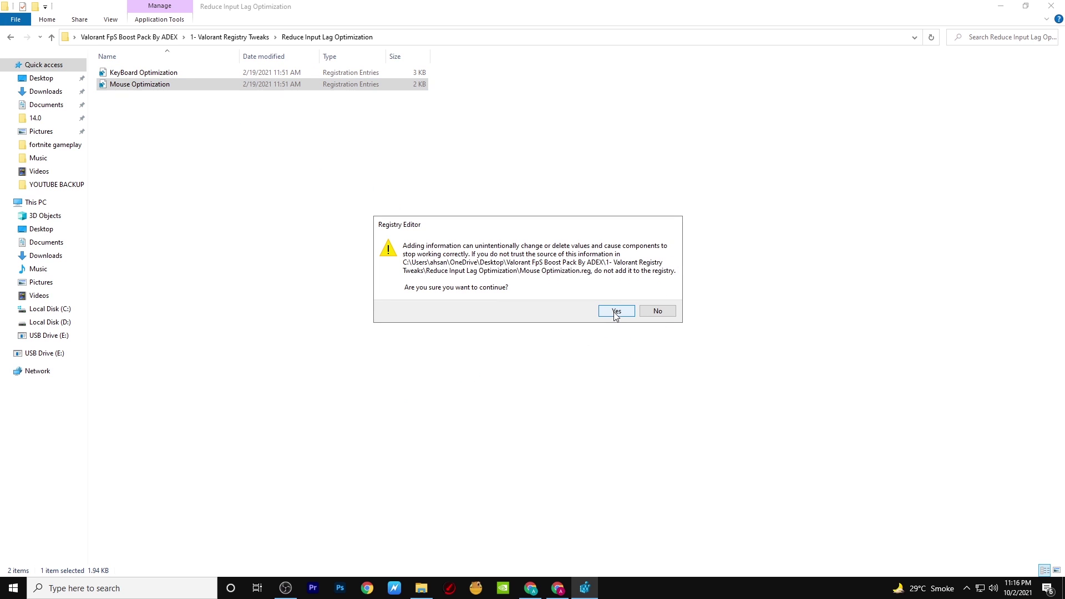
click(616, 312)
click(642, 302)
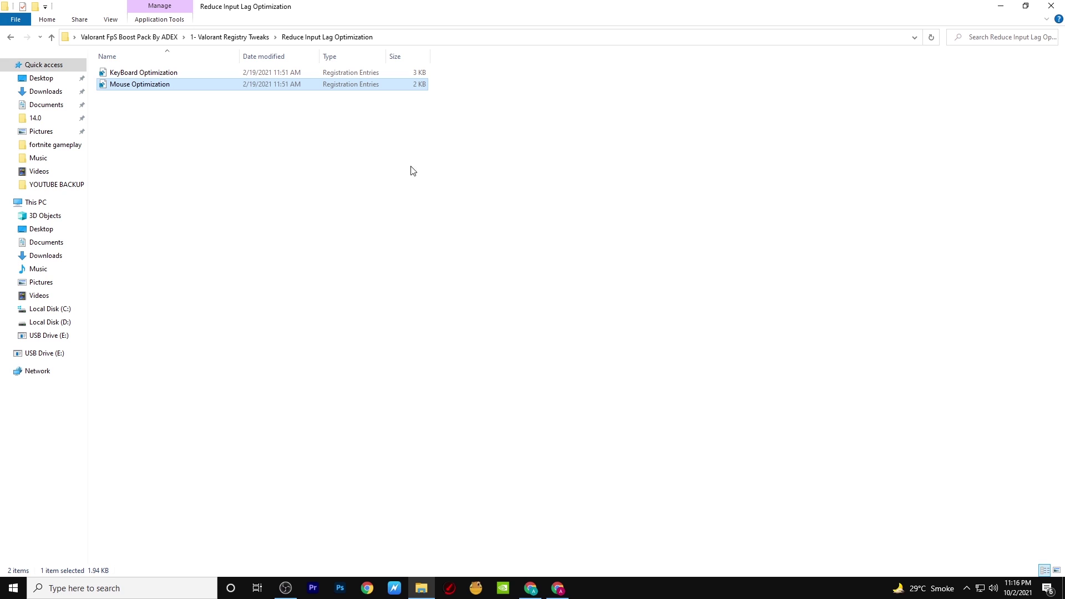
key(ctrl+a)
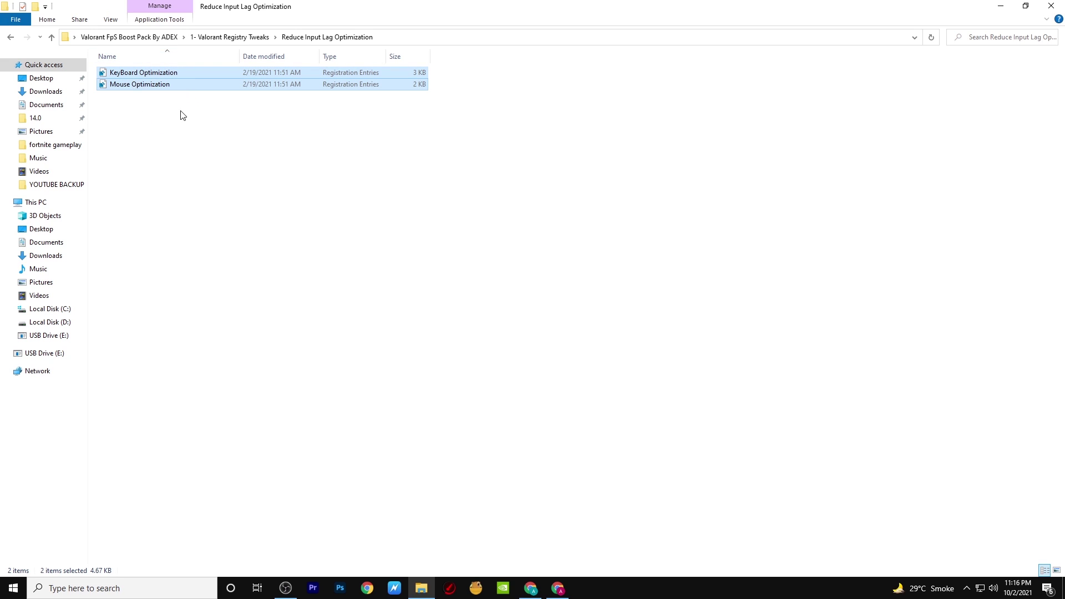
- Go to the pack's 2- PC Cleanup folder and run the 3 Delete Windows Update Cache script until it closes
key(BackSpace)
key(BackSpace)
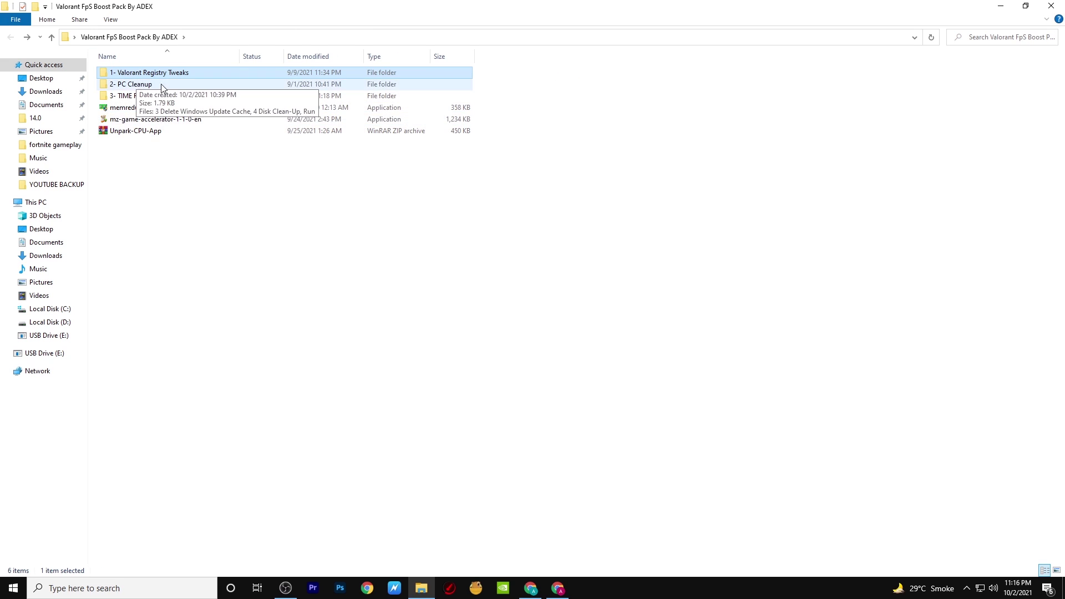
click(133, 88)
double_click(133, 89)
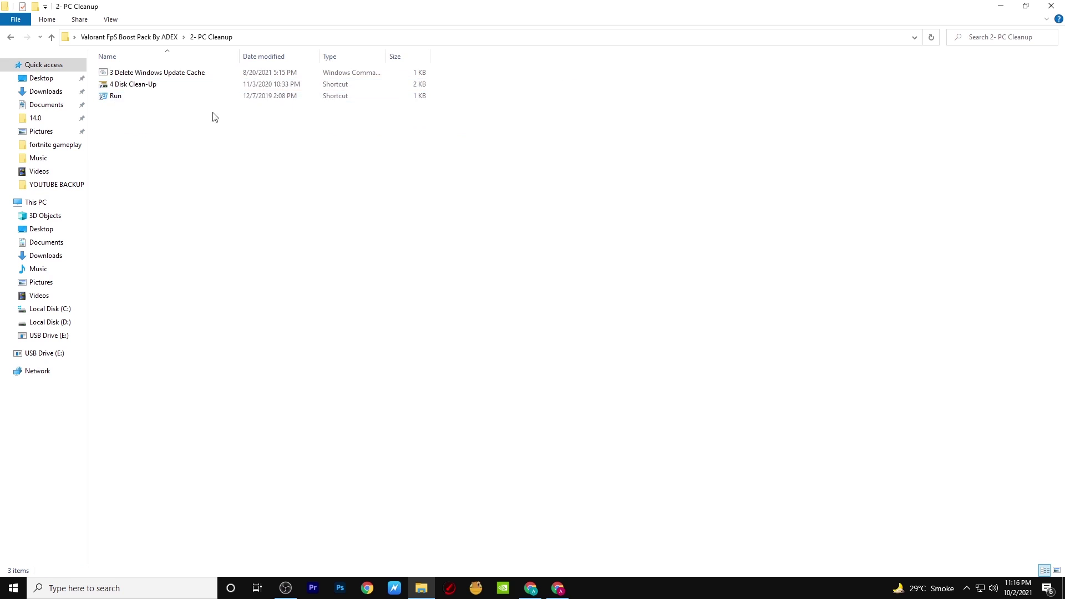
double_click(117, 74)
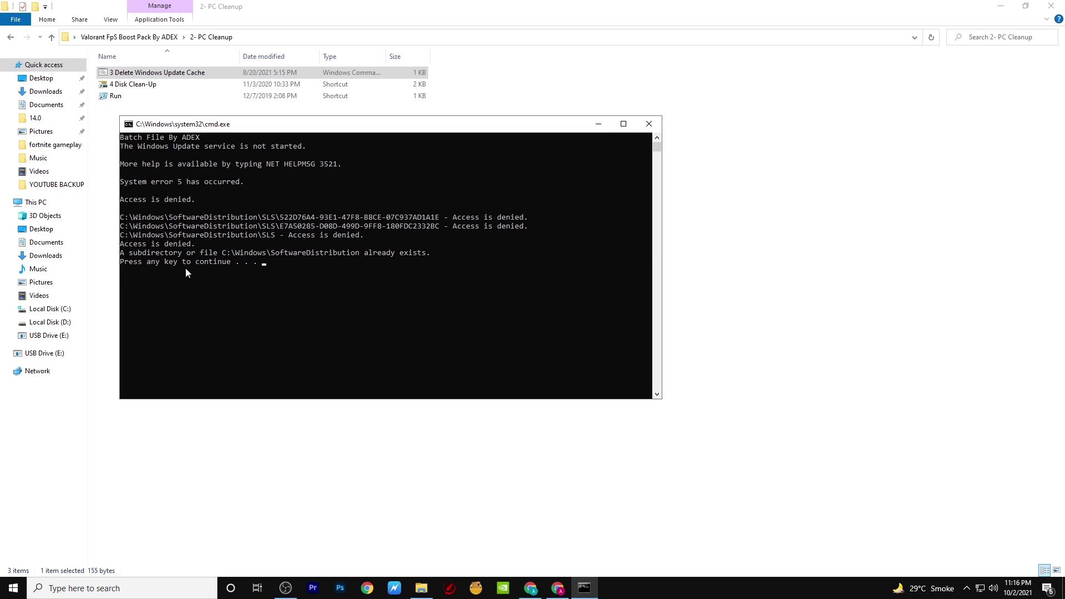
key(Return)
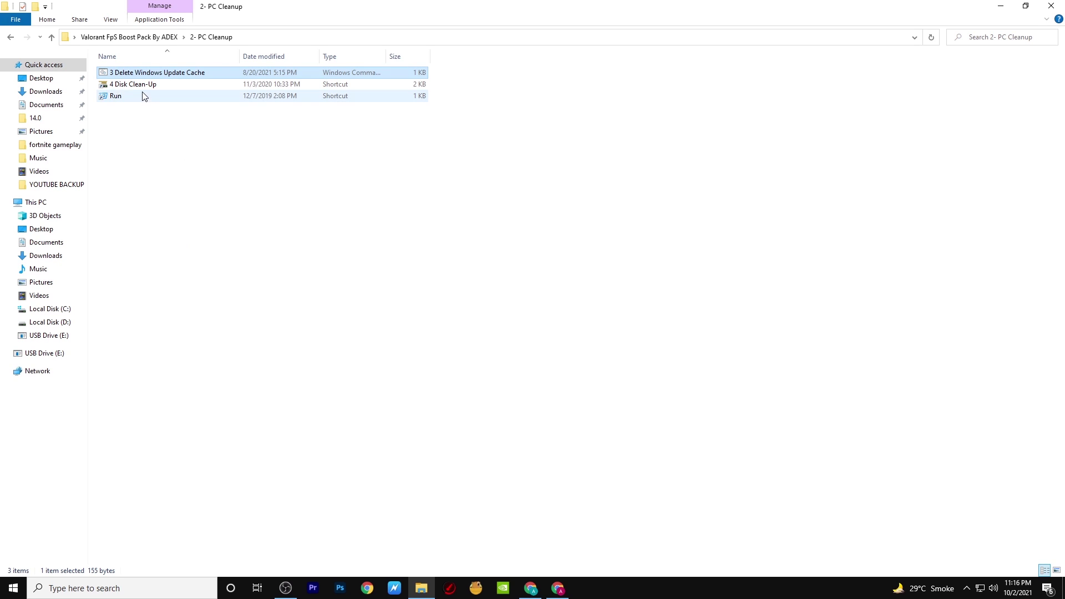
- Run Disk Clean-Up on drive C: and permanently delete the preselected file categories, leaving the Recycle Bin unchecked
click(145, 87)
double_click(145, 86)
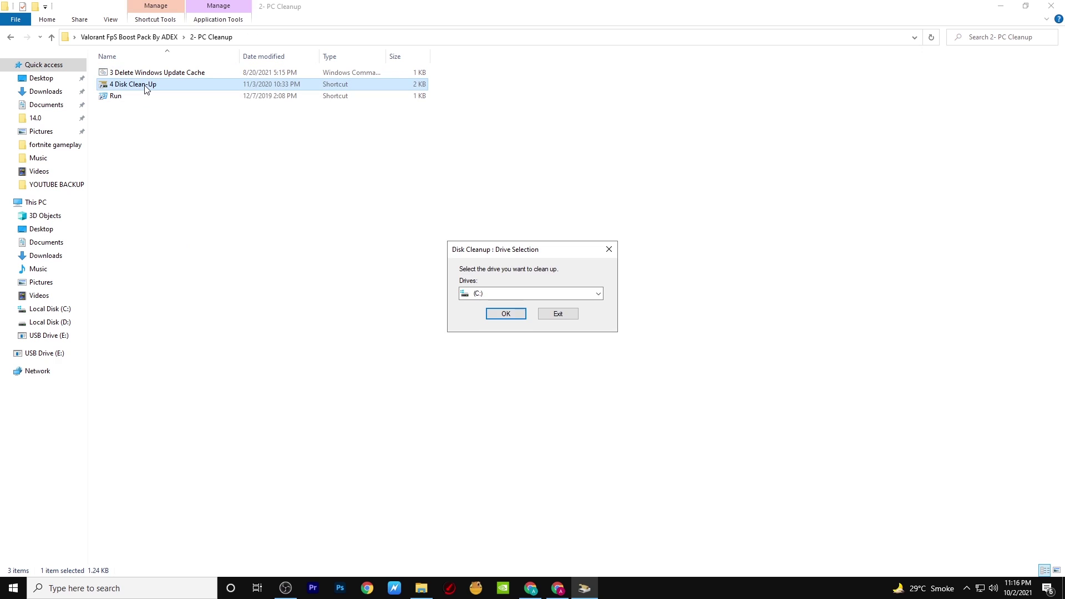
click(506, 314)
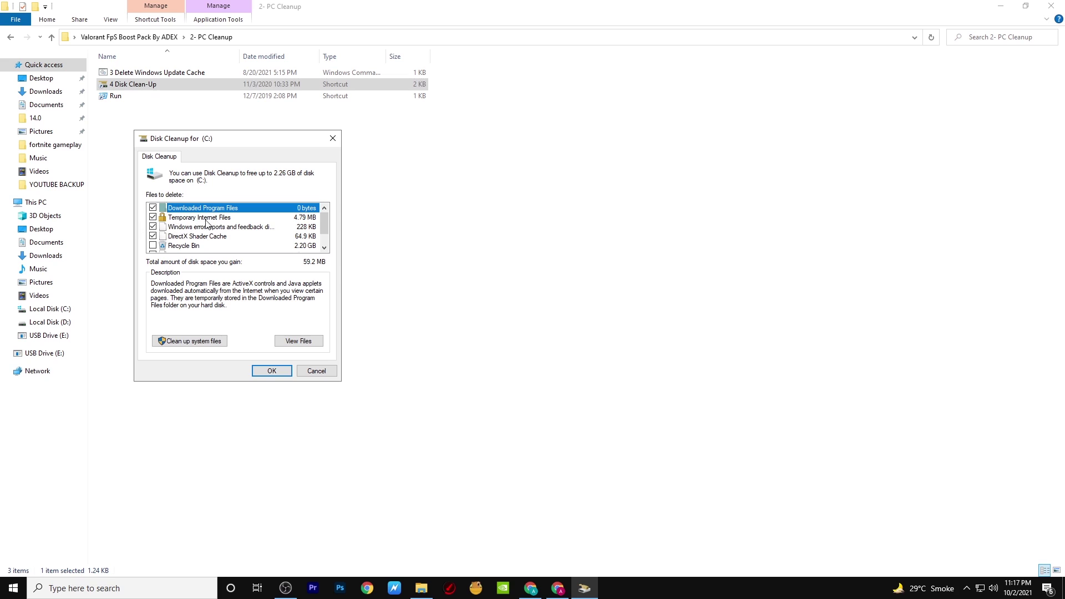
scroll(216, 229, down, 1)
scroll(219, 228, up, 1)
scroll(251, 232, down, 1)
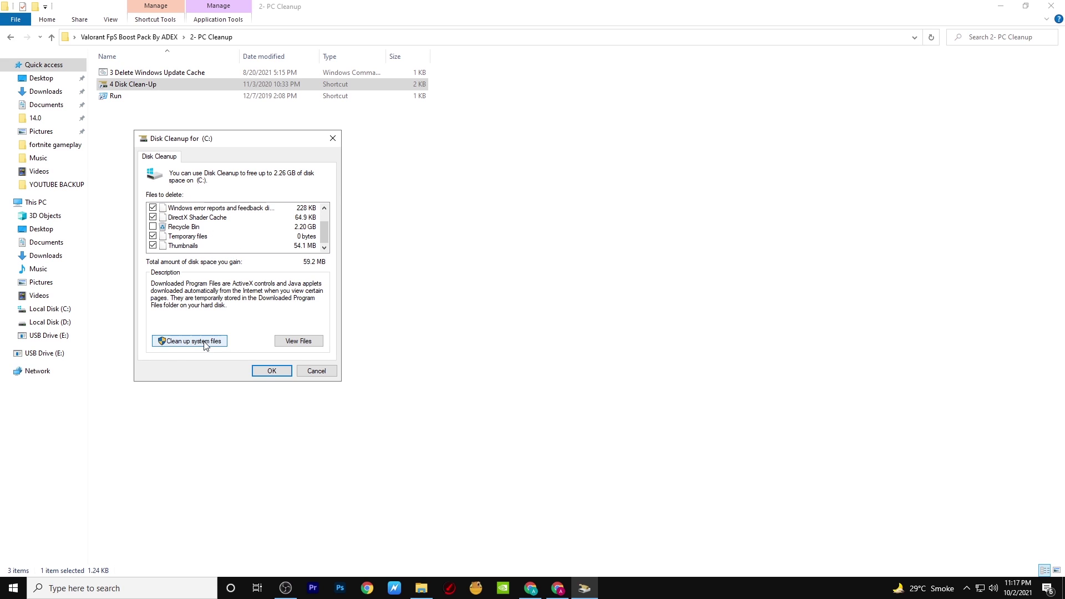
click(273, 372)
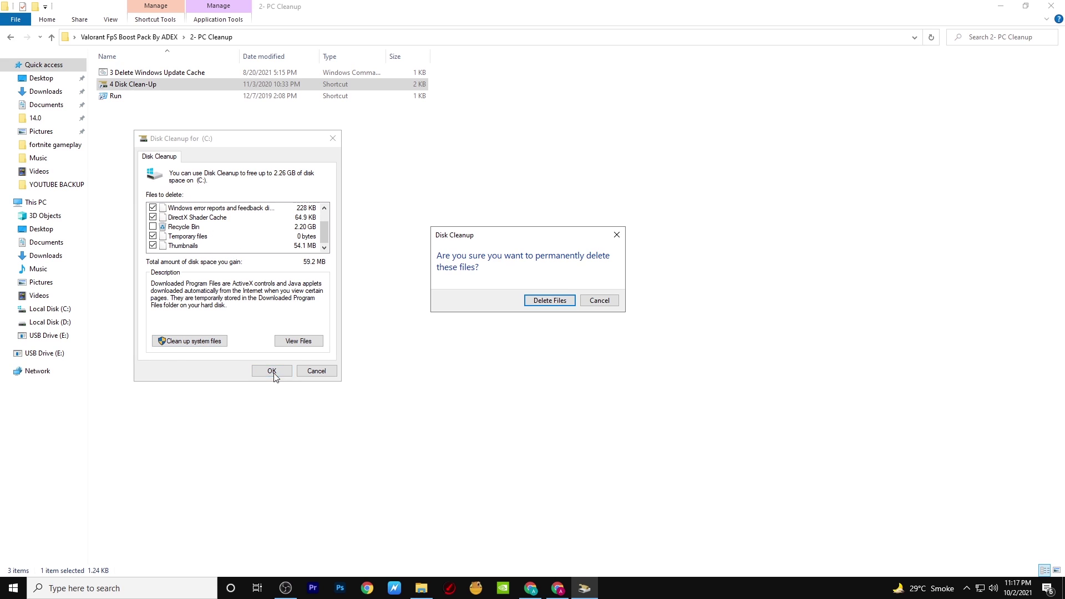
click(527, 303)
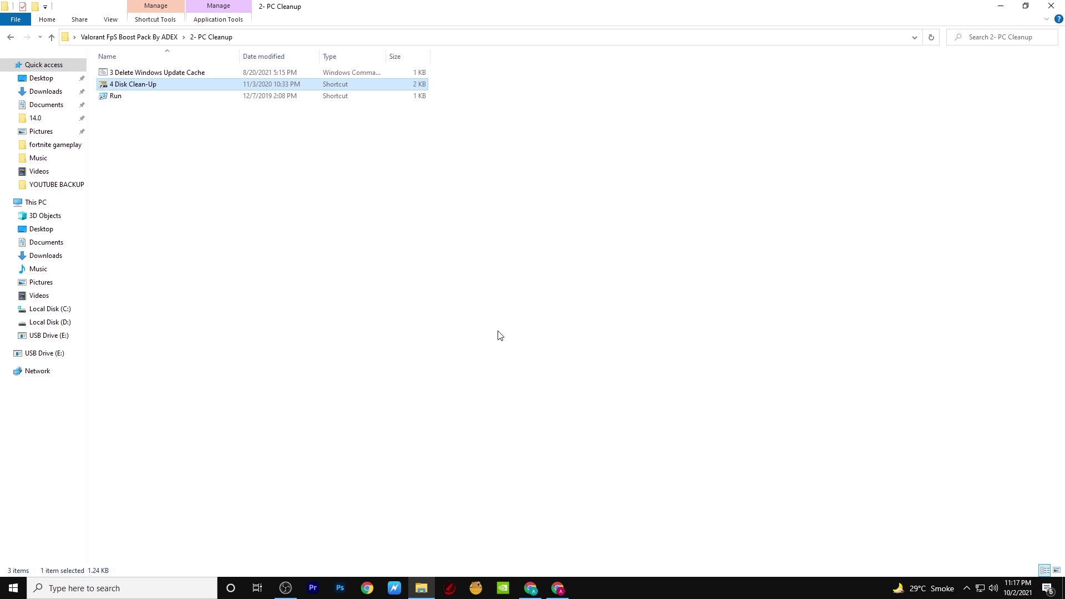
- Use the Run shortcut in the cleanup folder to open the Windows temp folder with the command "temp"
double_click(115, 96)
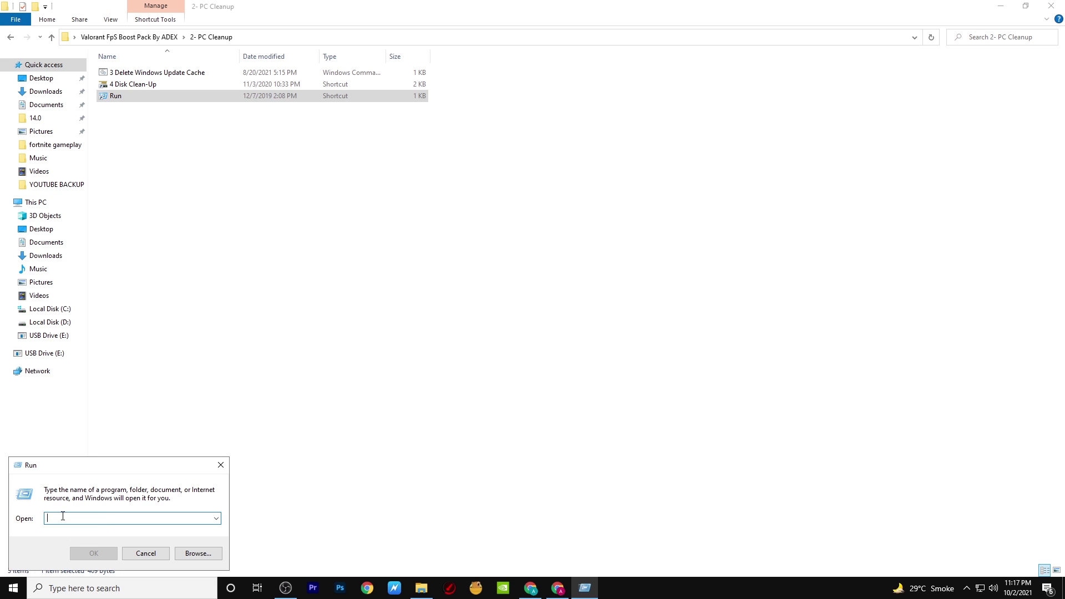
text(temp)
key(Return)
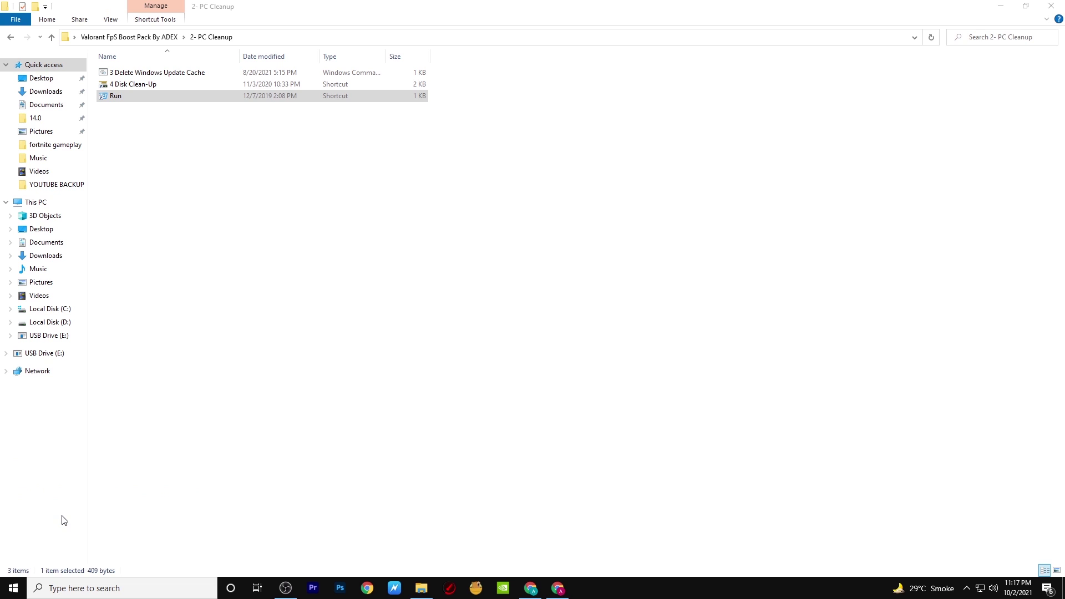
- Delete all items in the Windows Temp folder, retry the in-use folder once, and close the Temp window
key(ctrl+a)
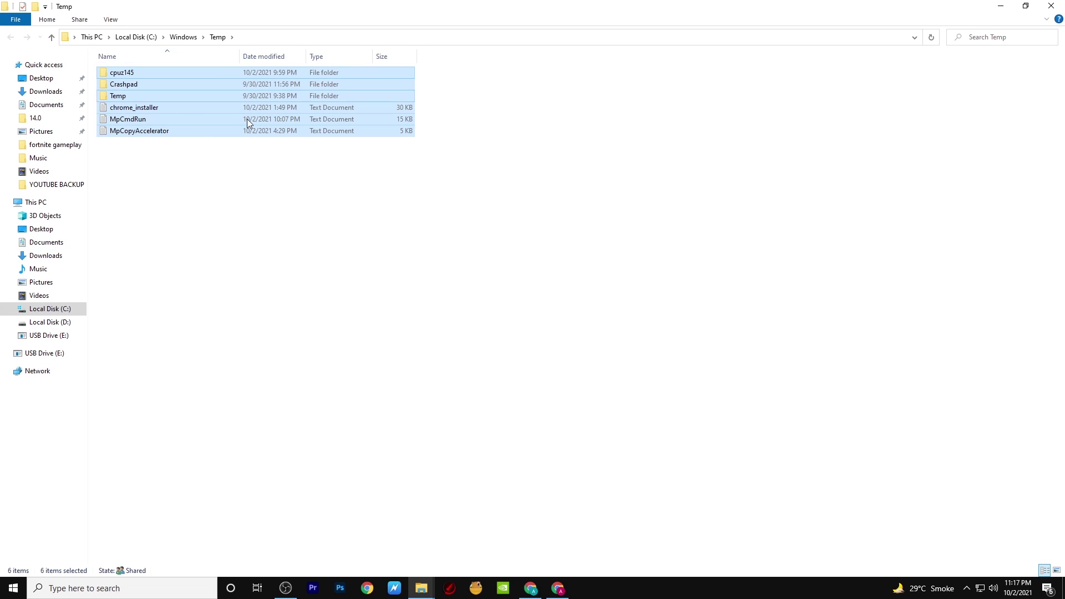
right_click(171, 105)
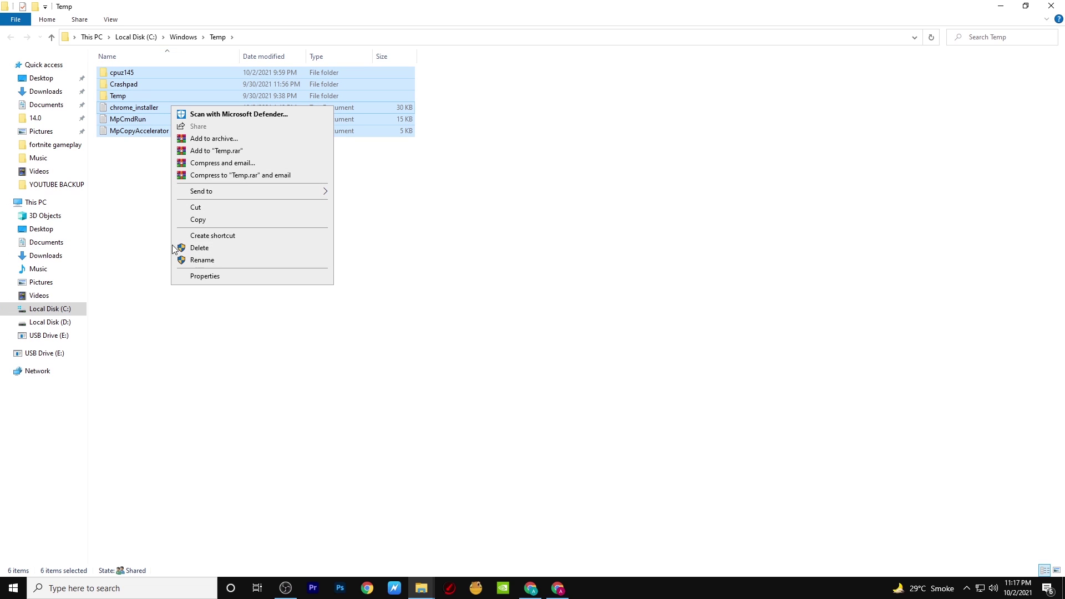
click(195, 249)
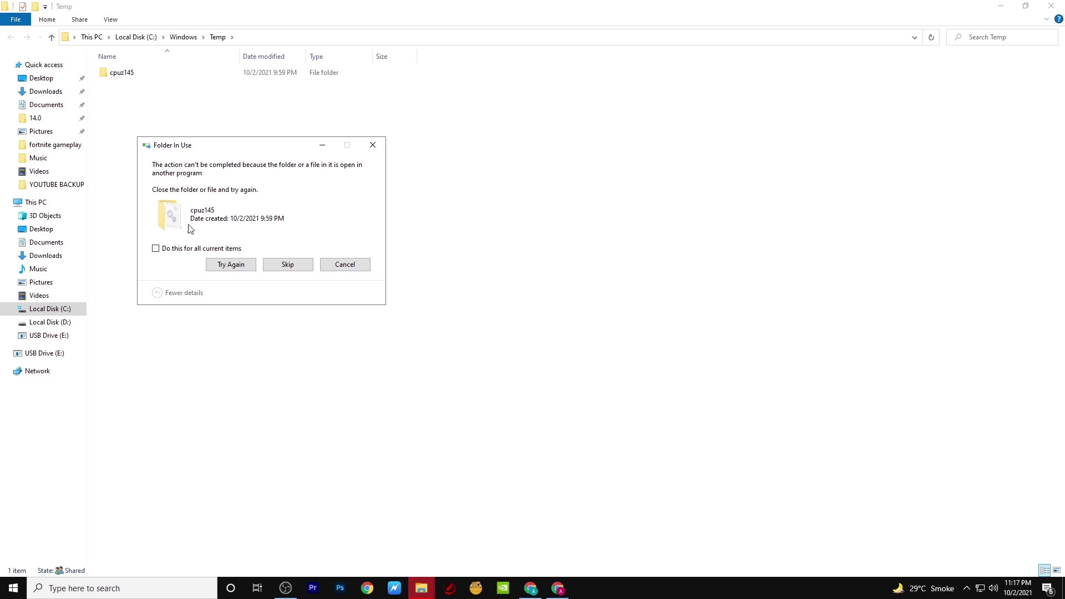
click(161, 248)
click(239, 265)
click(373, 145)
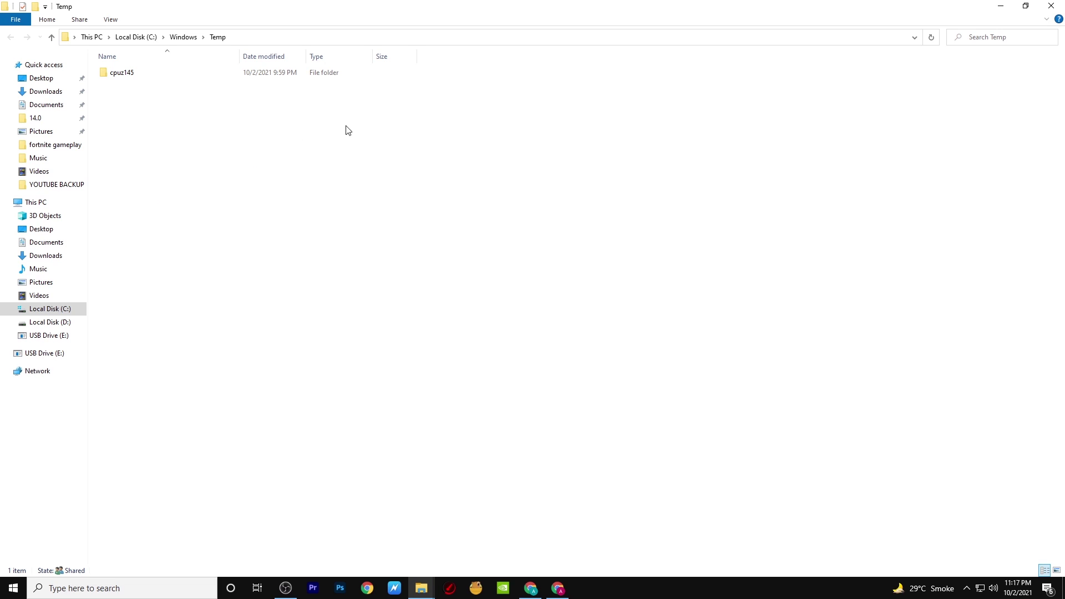
click(1051, 5)
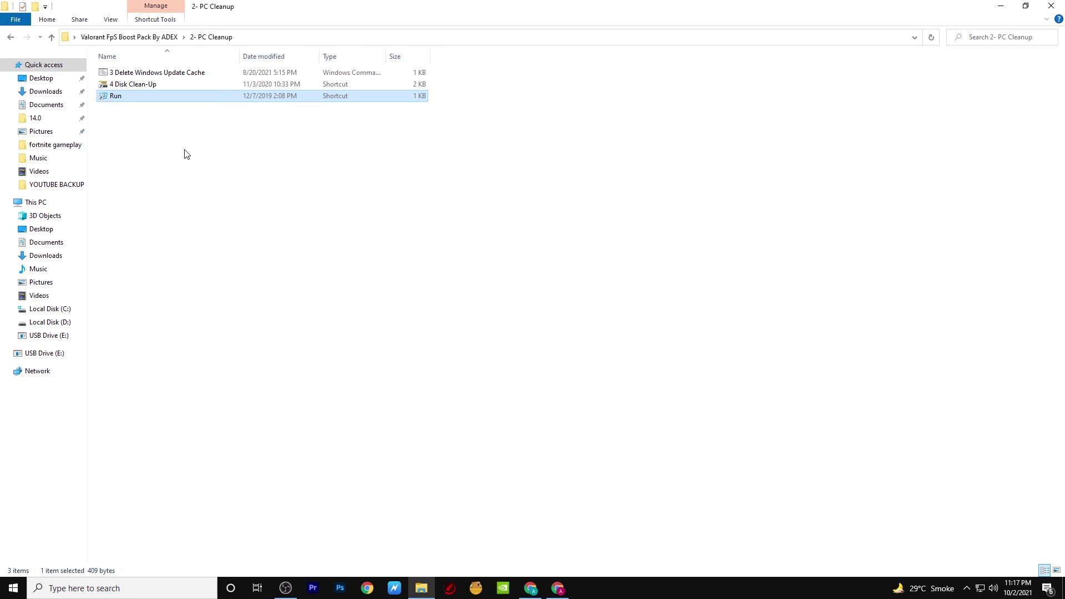
- Use the Run shortcut in the cleanup folder to open the user's temp folder with the command "%temp%"
double_click(200, 101)
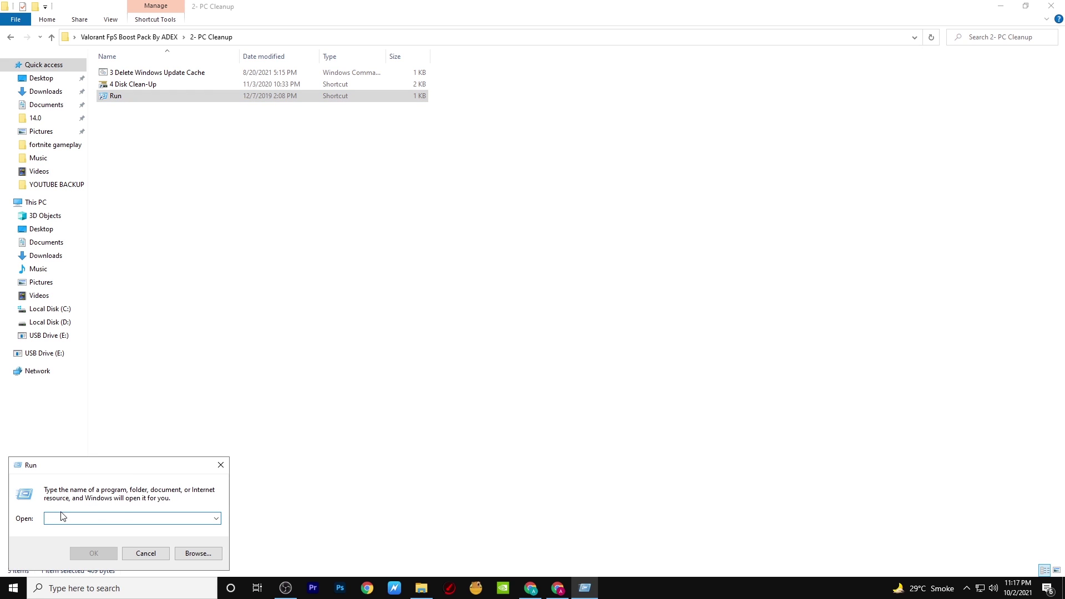
text(%temp%)
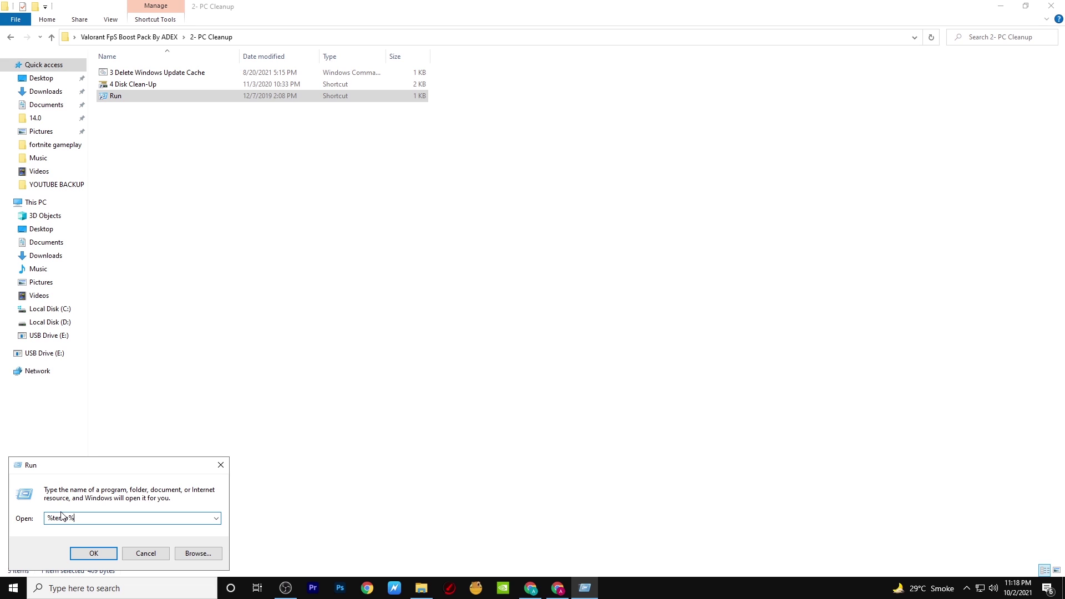
key(Return)
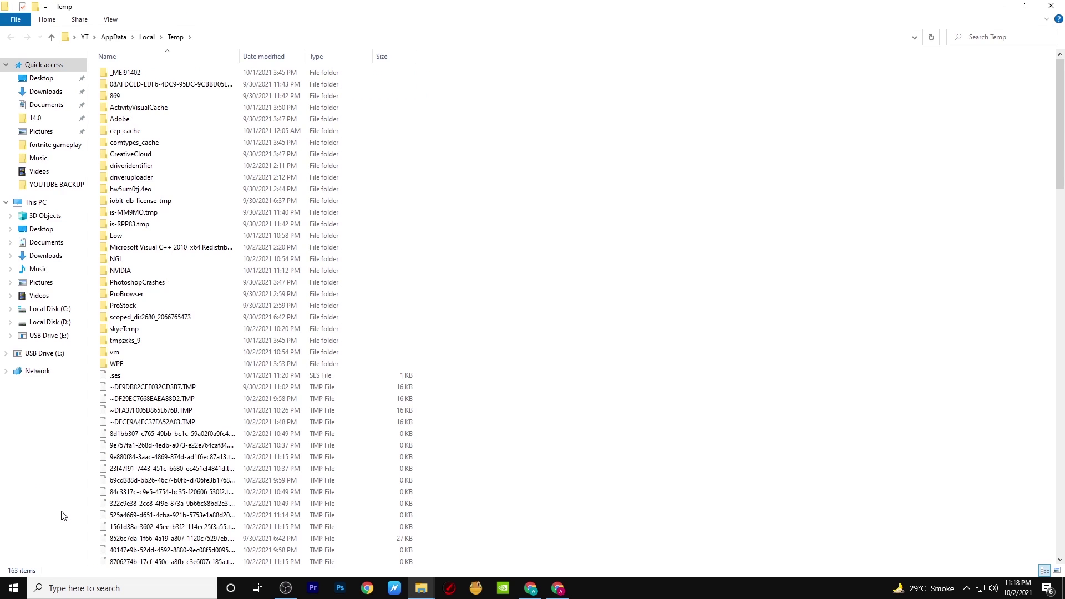
- Delete all items in the user's Temp folder, retry and then skip the in-use file, and return to the 2- PC Cleanup folder
key(ctrl+a)
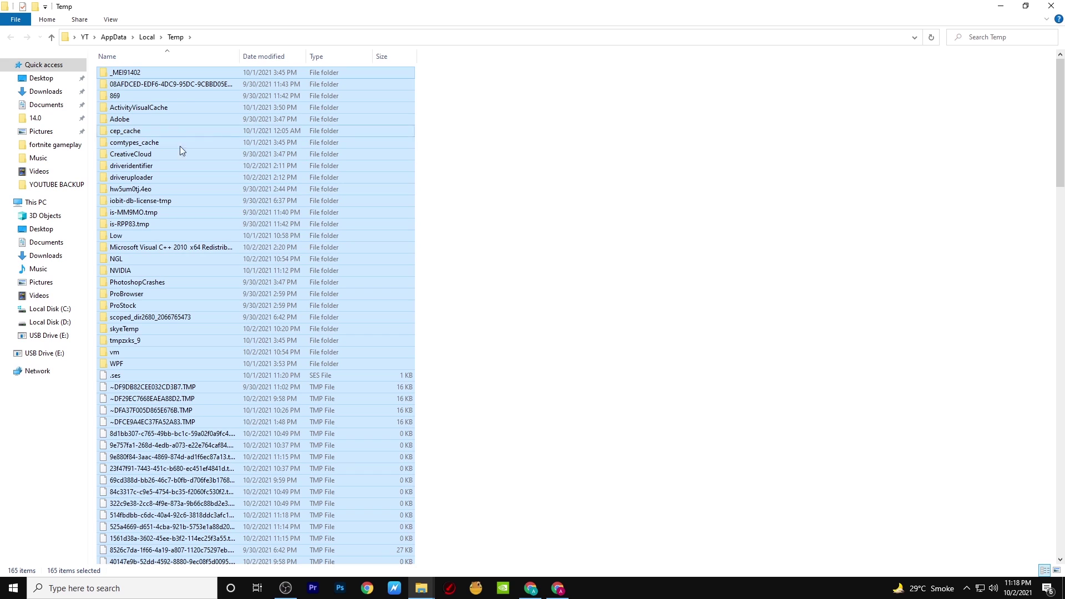
right_click(255, 172)
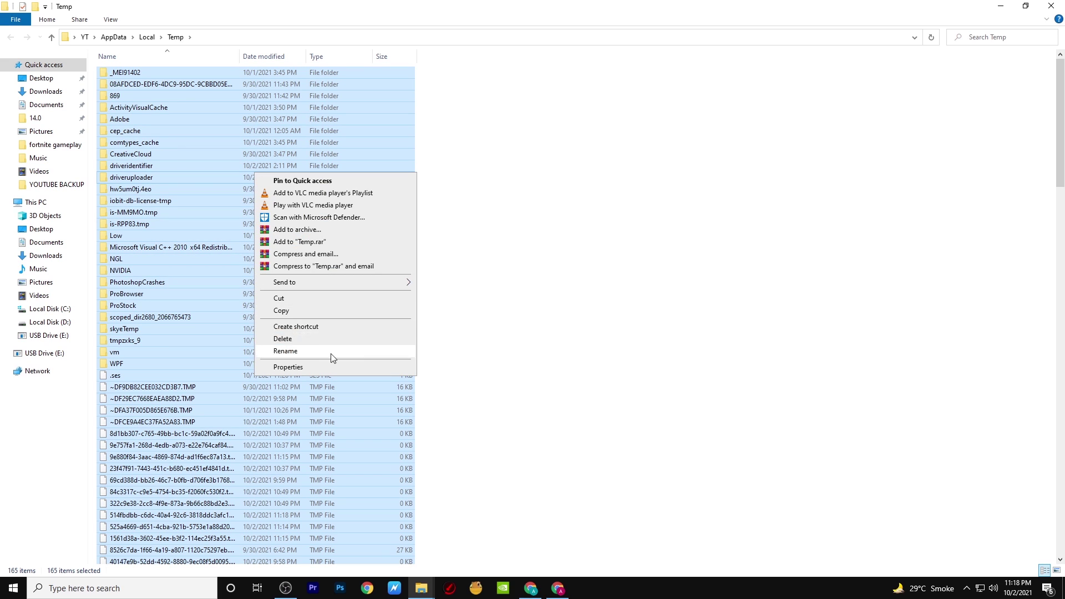
click(301, 339)
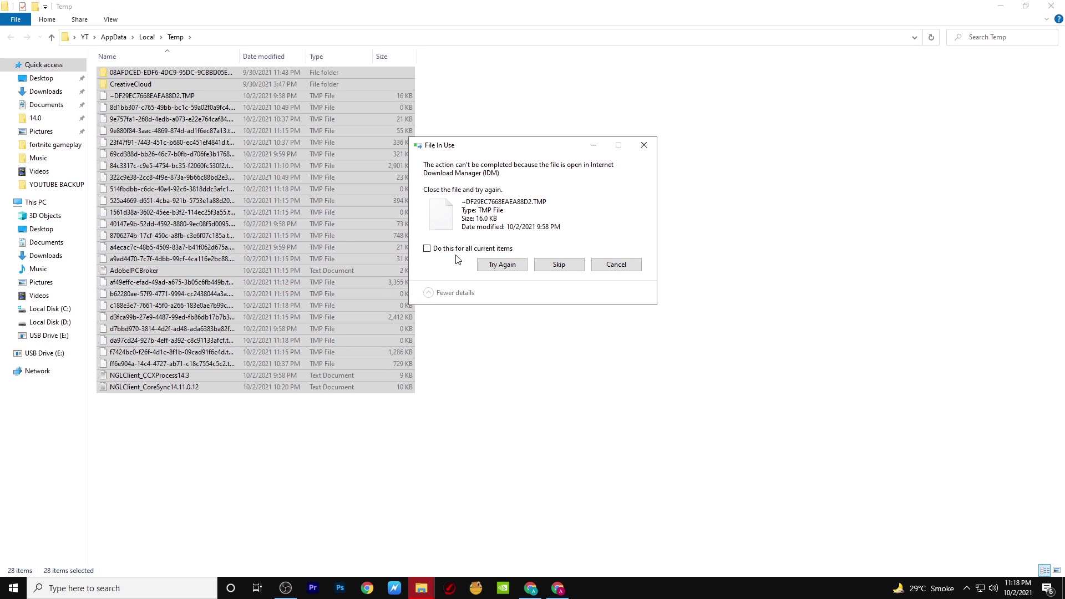
click(508, 266)
click(559, 265)
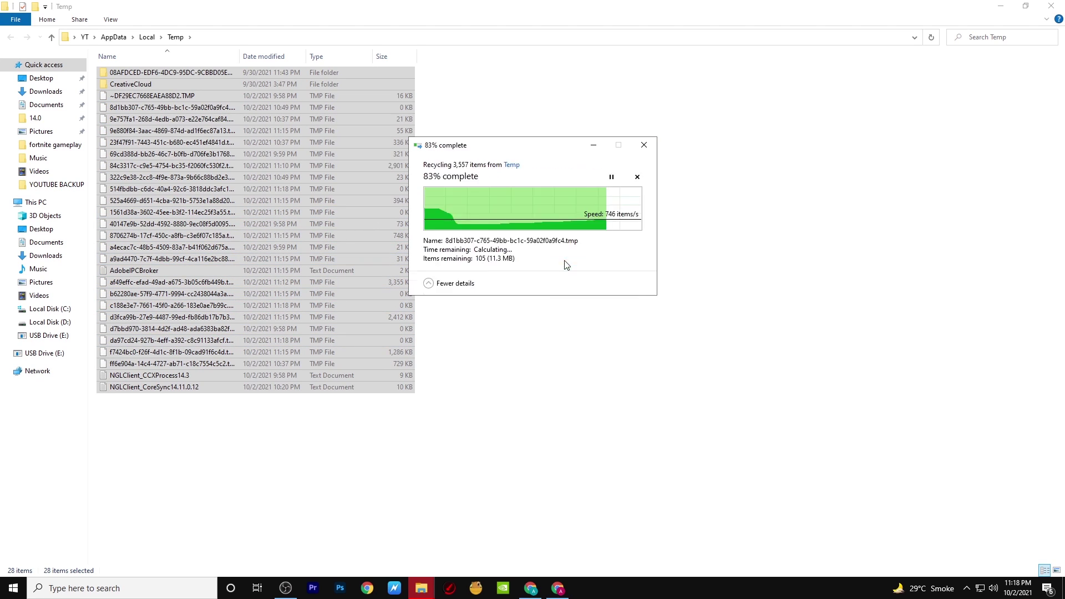
click(643, 145)
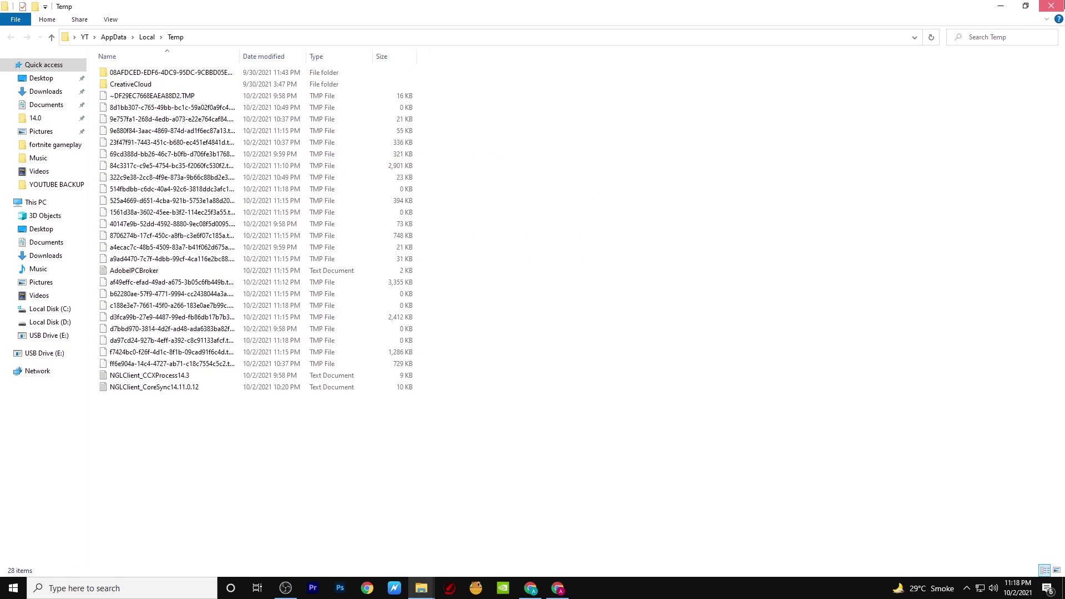
key(alt+Tab)
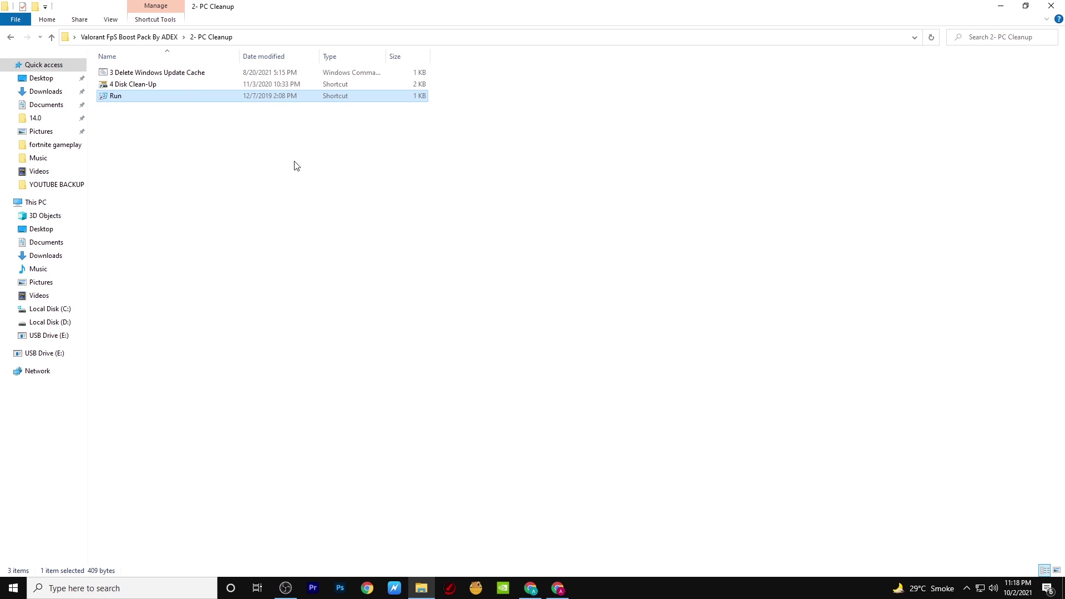
- Use the Run shortcut to open the Windows Prefetch folder with the command "prefetch", check it for files, and close it
double_click(211, 99)
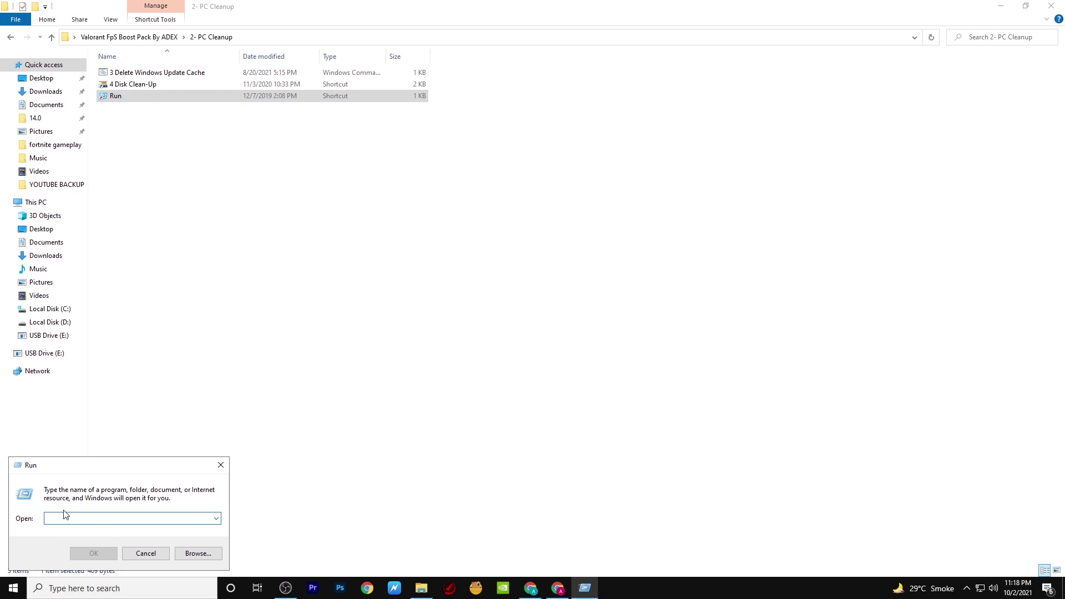
text(prefetch)
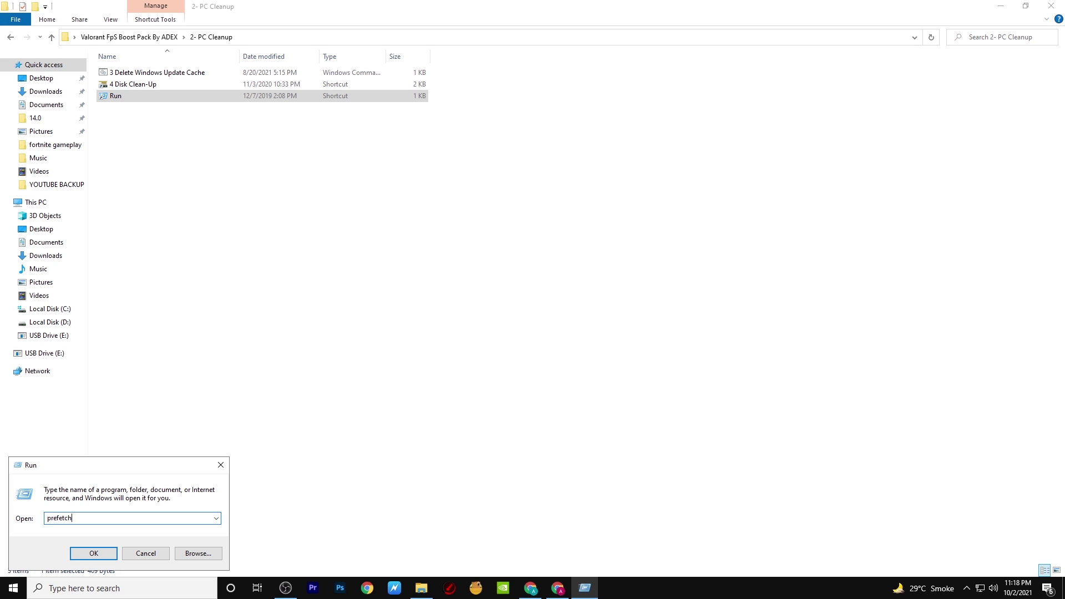
key(Return)
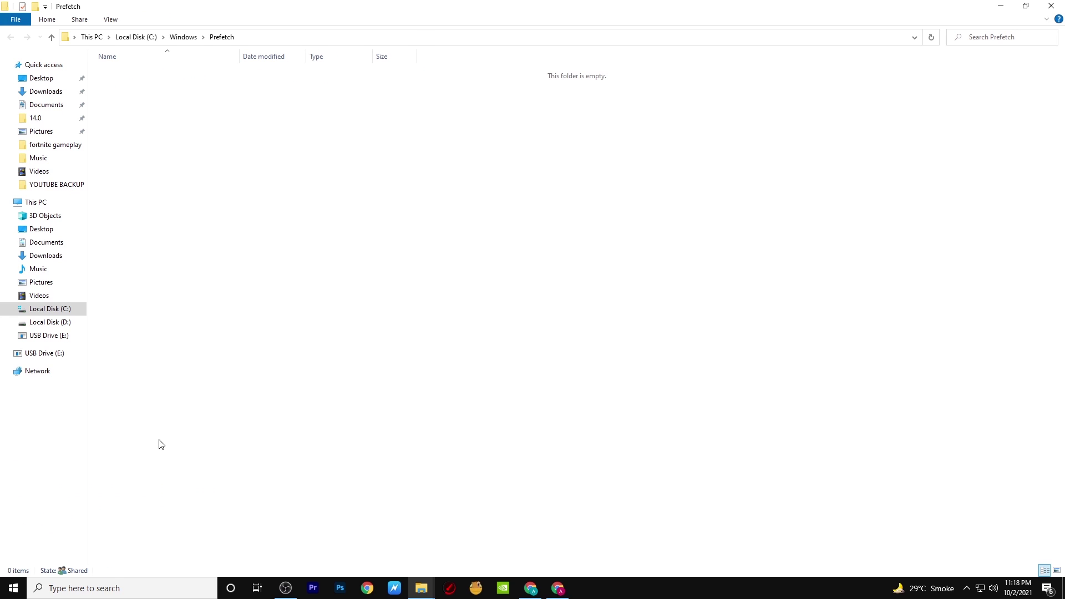
click(1051, 6)
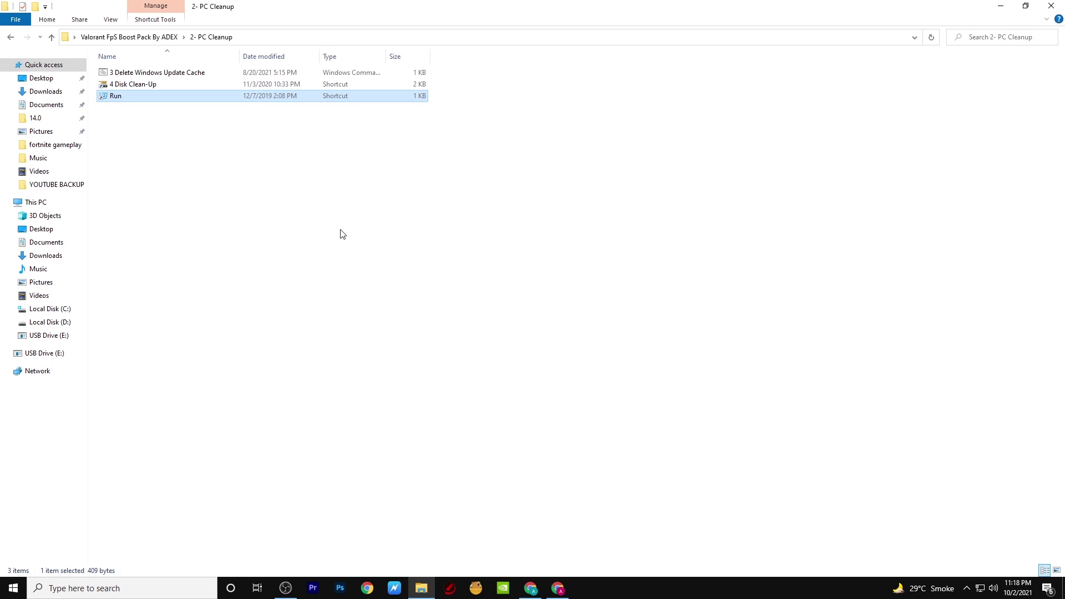
- Run Timer Resolution from the pack's 3- TIME RESOLUTION folder, set the timer to Maximum, and minimize its window
key(alt+Up)
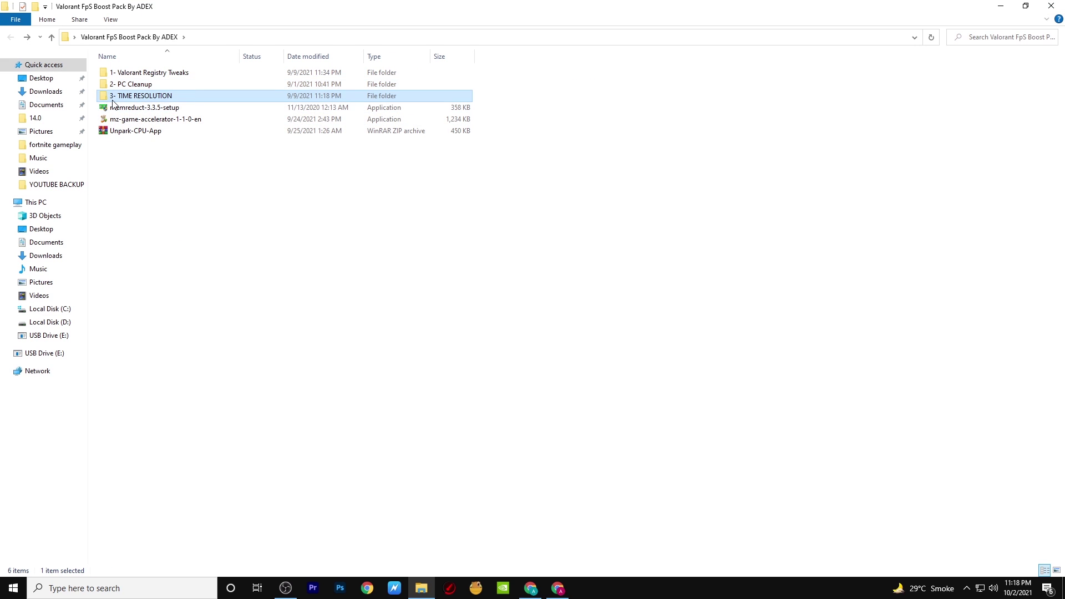
double_click(125, 94)
double_click(143, 77)
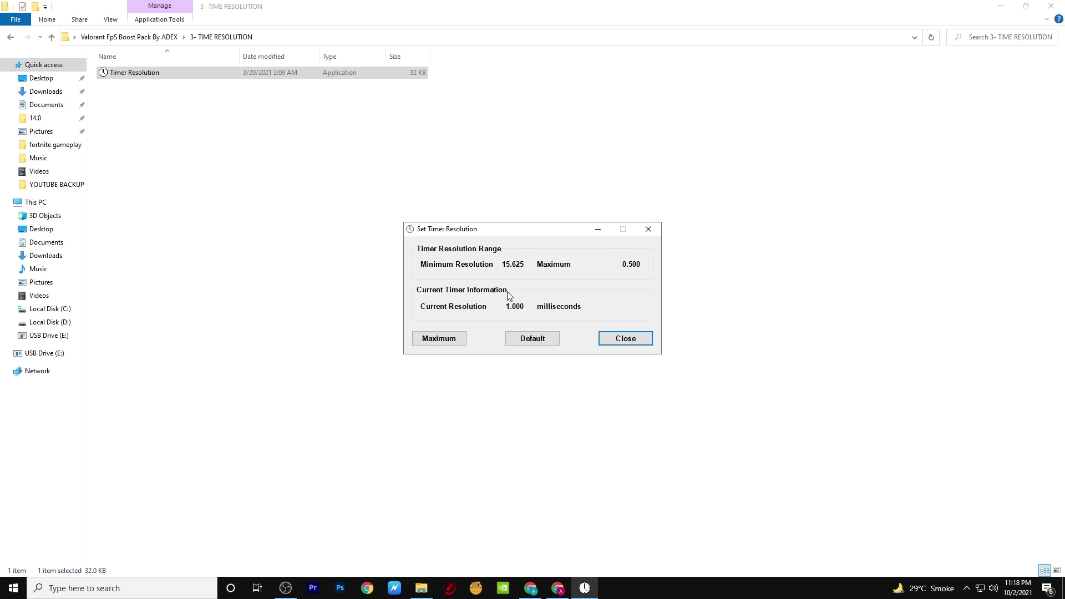
click(534, 338)
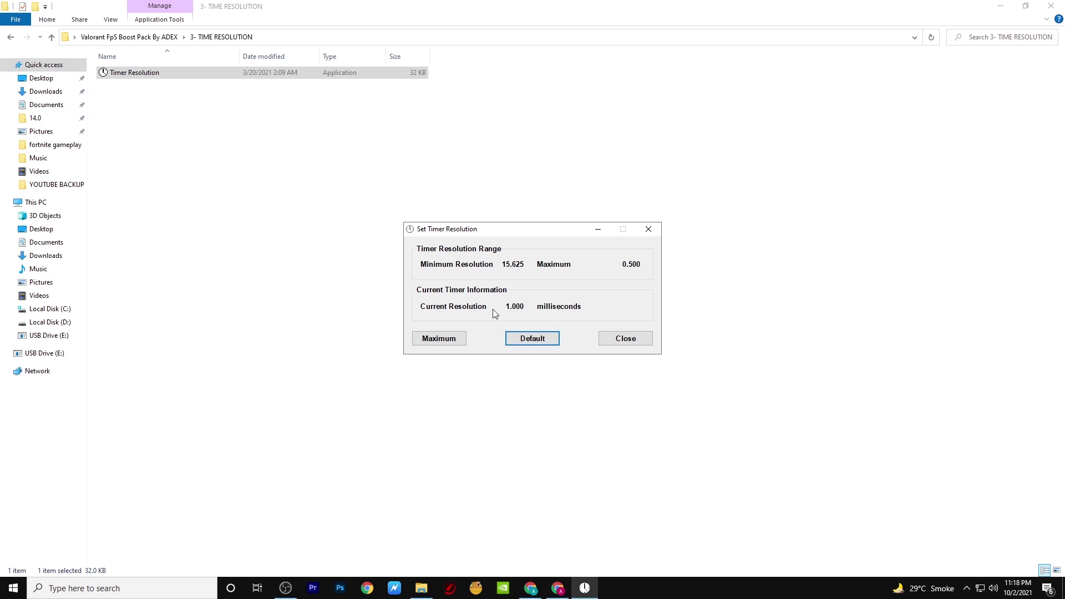
click(448, 342)
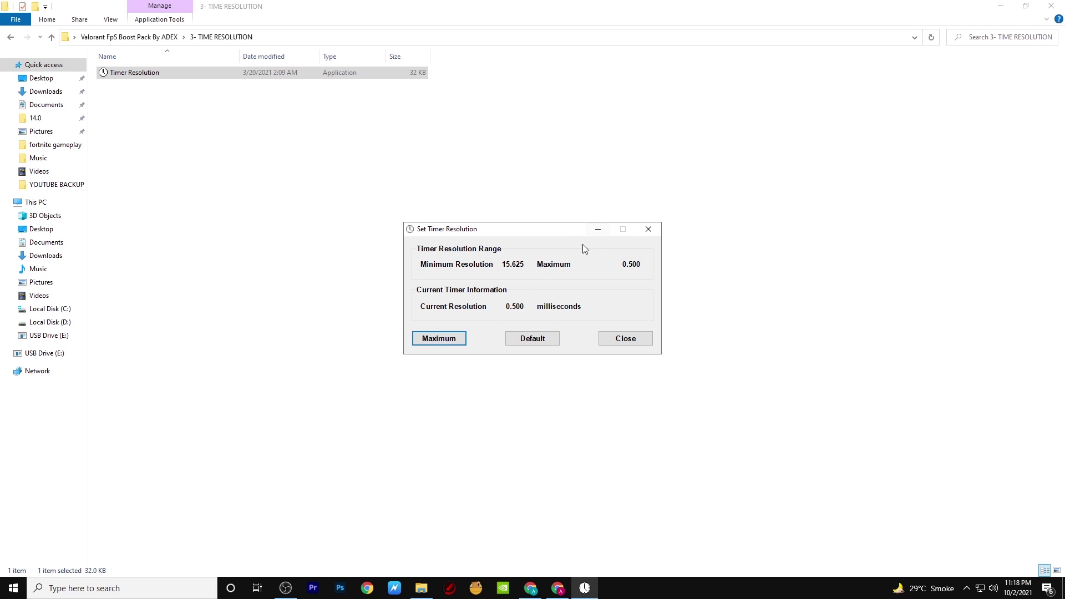
click(604, 234)
click(228, 130)
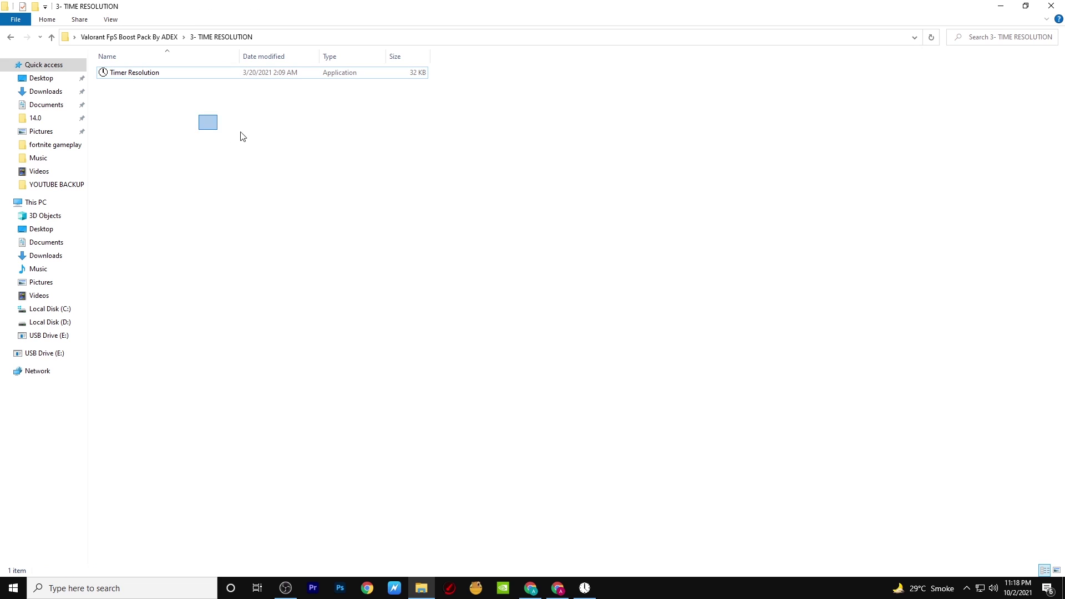
- Install Mem Reduct from memreduct-3.3.5-setup in the pack's main folder, accepting the license and the default options
key(BackSpace)
double_click(157, 108)
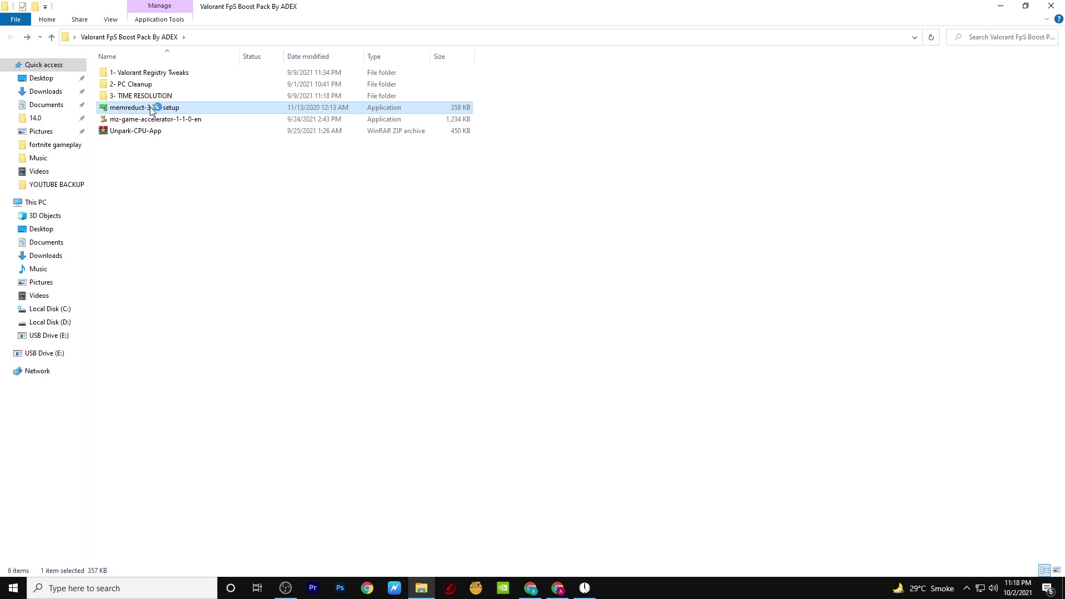
click(466, 387)
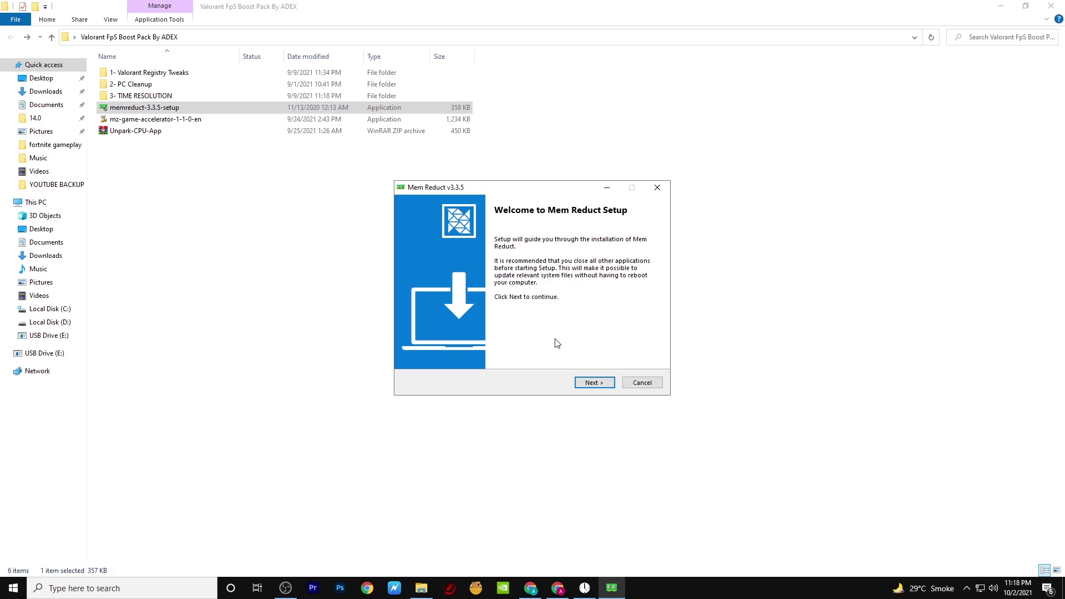
click(588, 387)
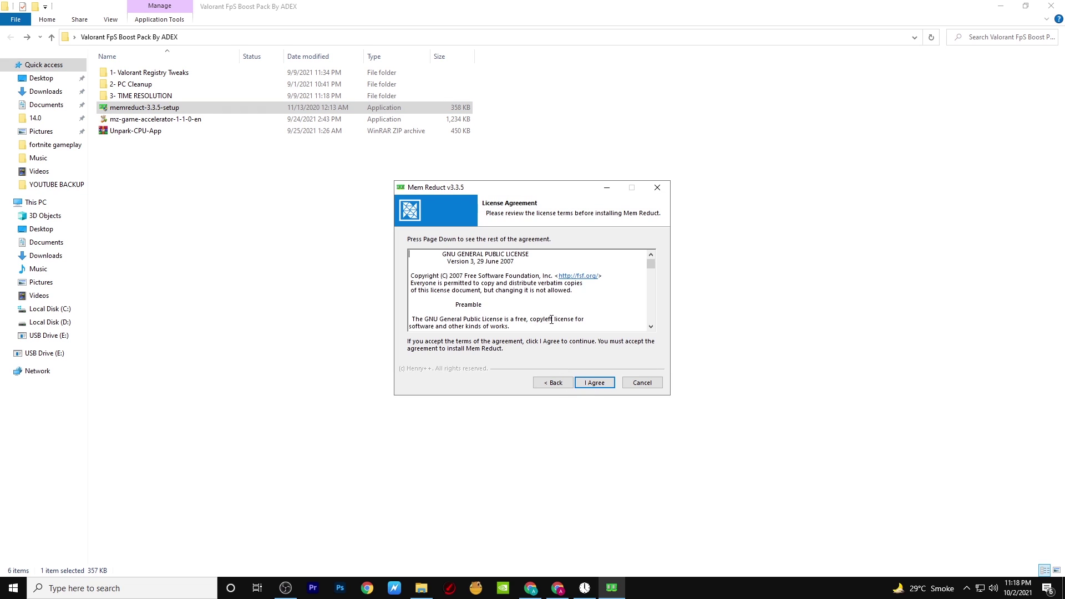
click(601, 384)
click(601, 385)
click(601, 384)
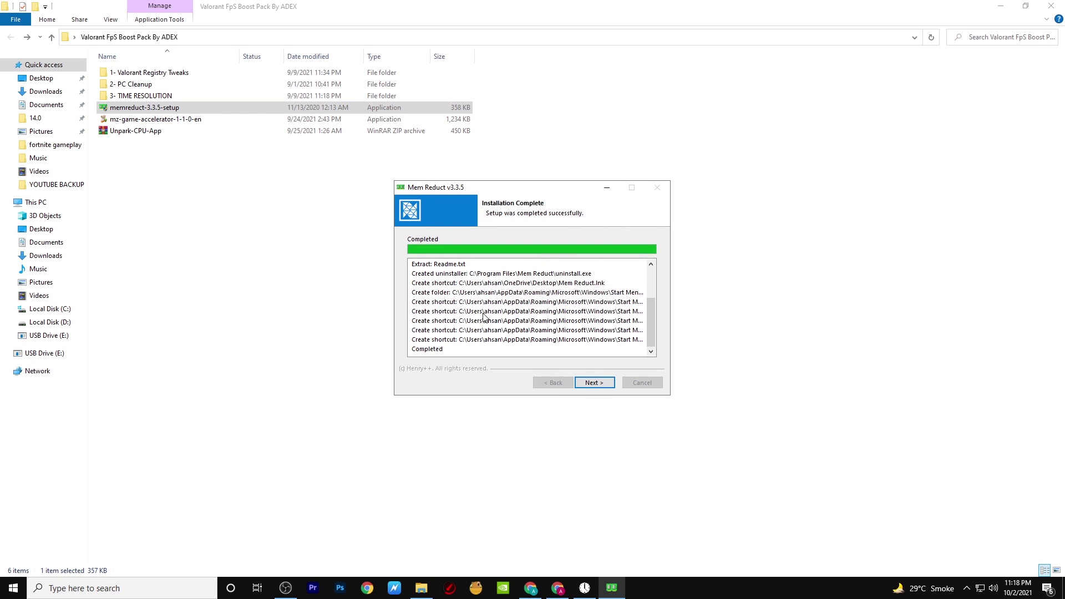
click(595, 383)
click(594, 384)
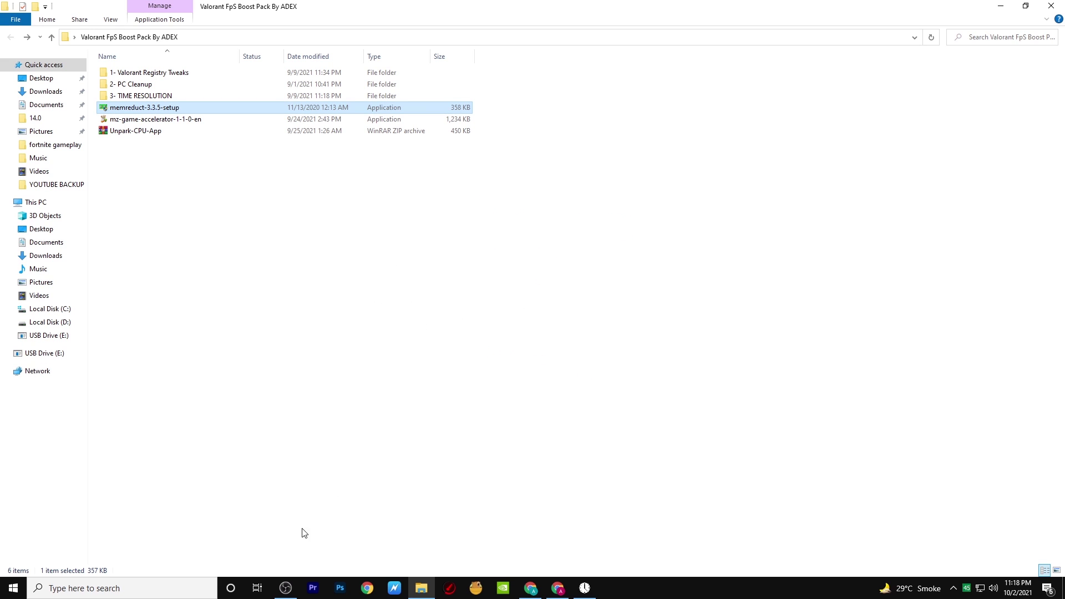
- Find Mem Reduct through the Windows search with "mem" and launch it
click(179, 593)
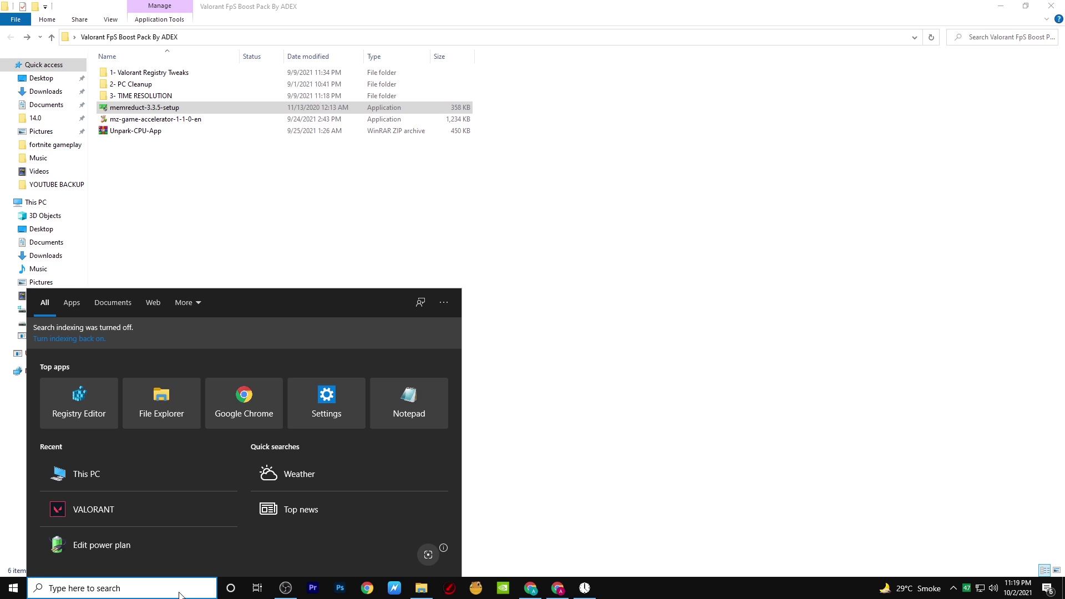
text(mem)
key(Return)
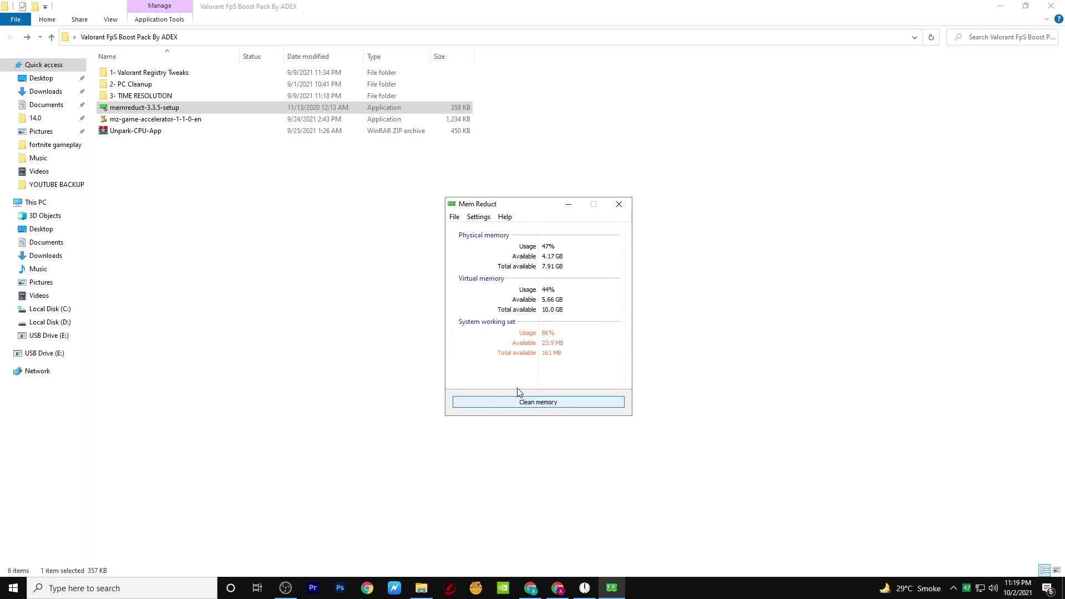
- Review Mem Reduct's General, Memory cleaning, Appearance and Tray icon settings, and close the settings
click(454, 217)
click(479, 229)
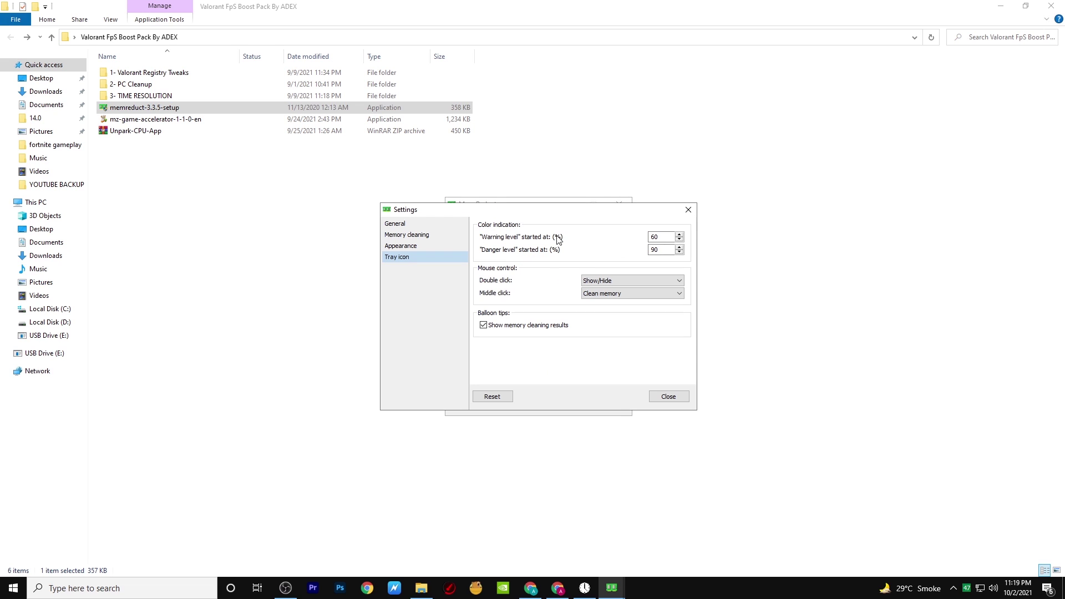
click(405, 223)
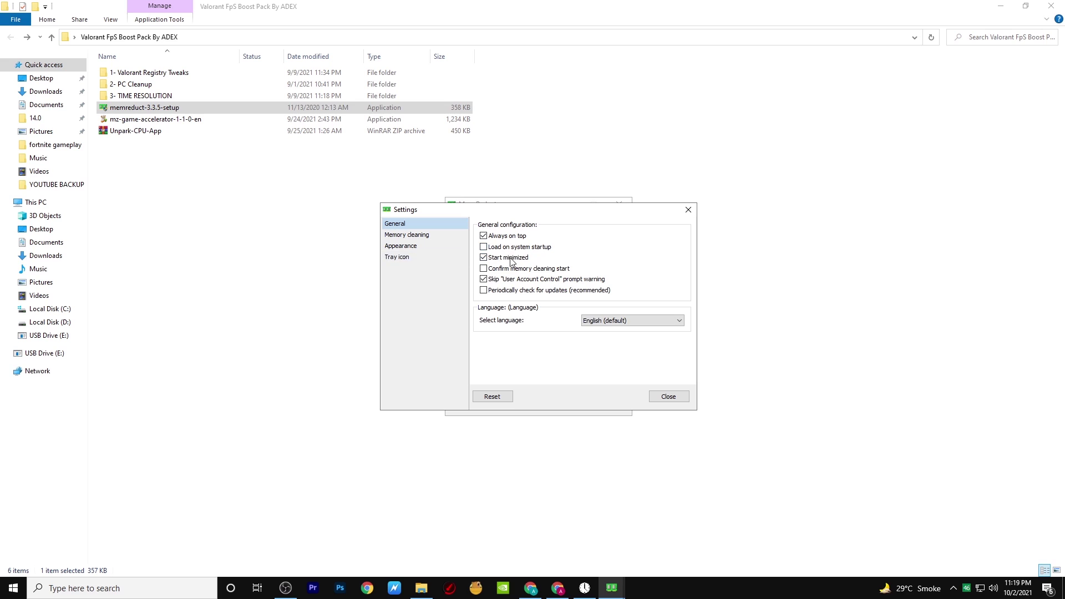
click(422, 236)
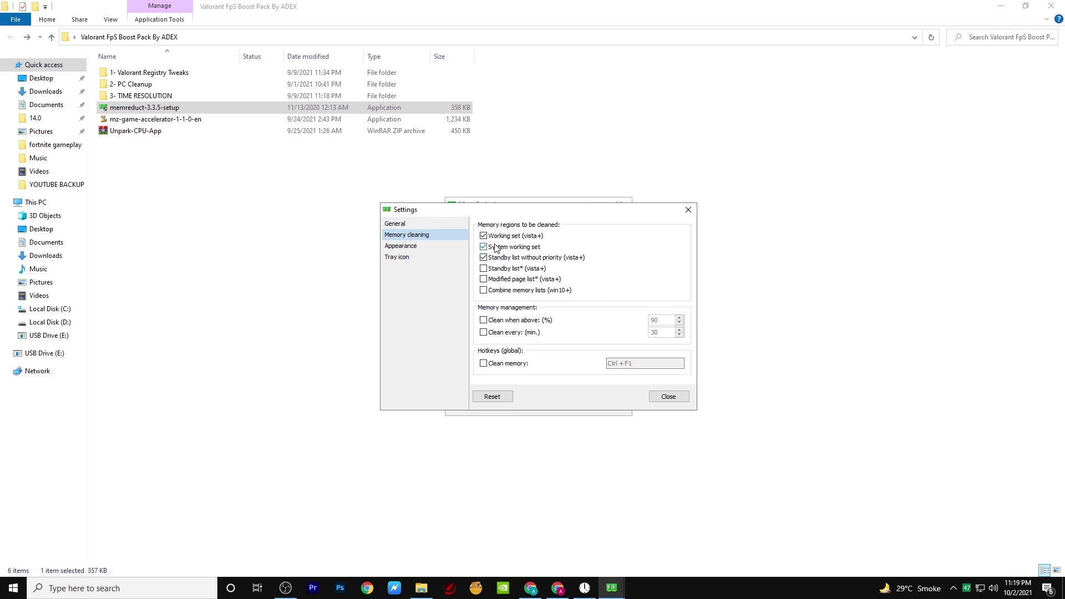
click(428, 248)
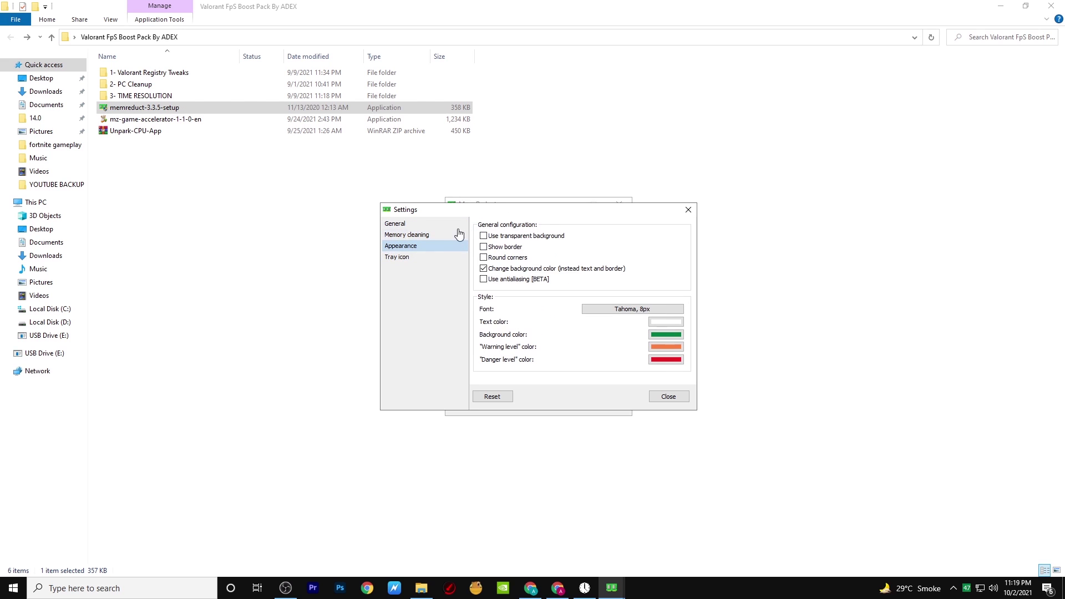
click(429, 261)
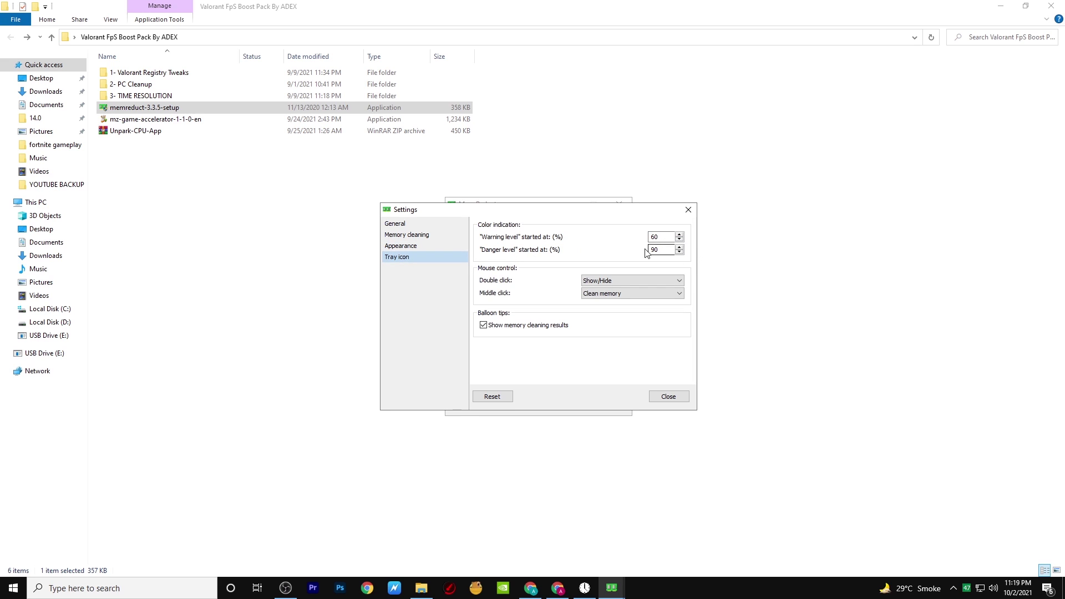
click(675, 398)
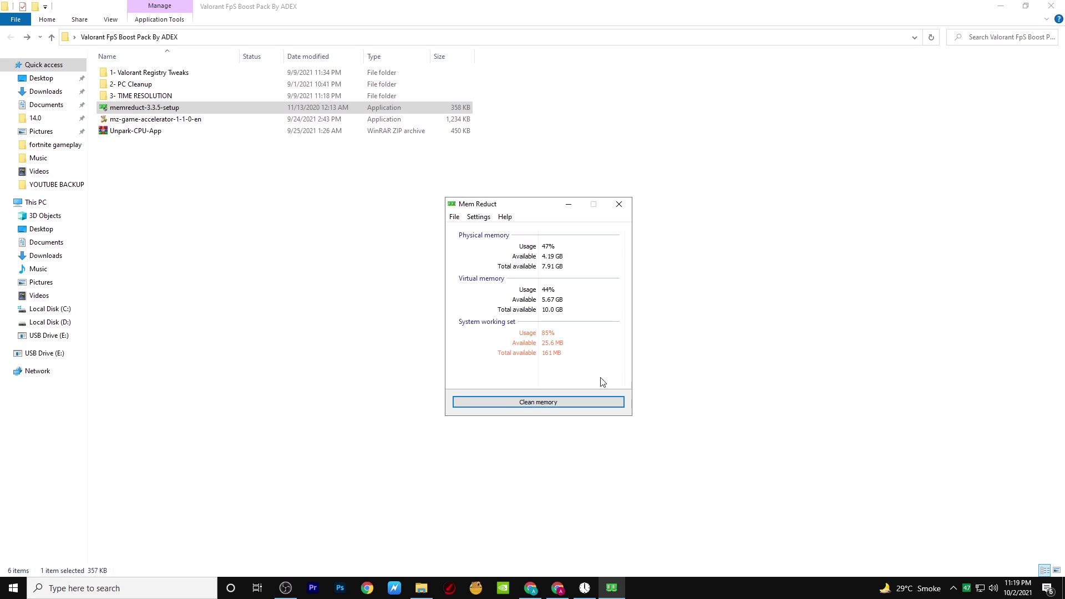
- Clean the memory with Mem Reduct and close its window
click(551, 403)
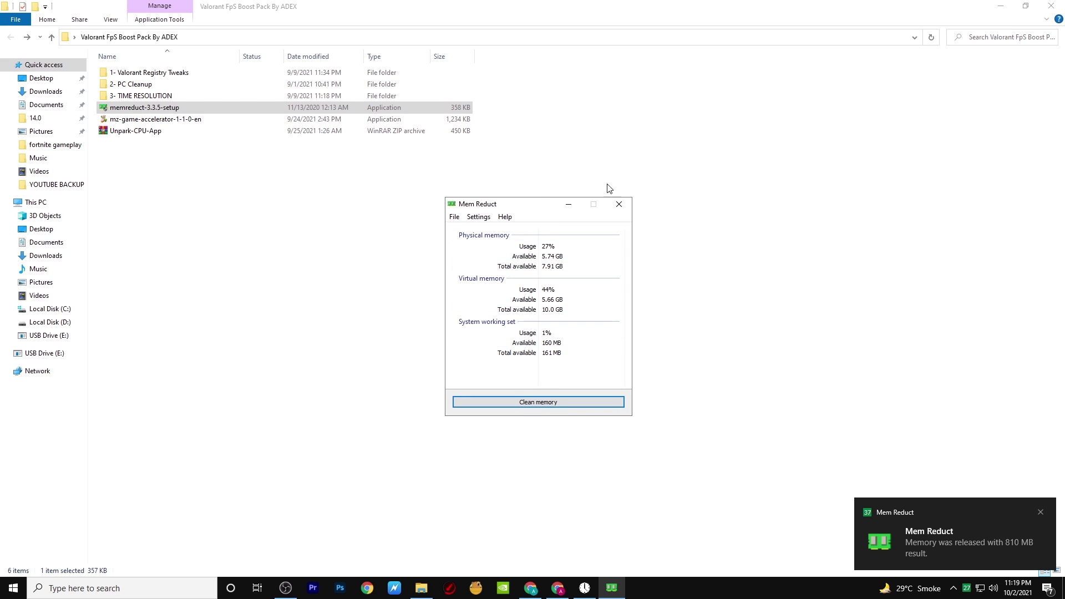
click(620, 205)
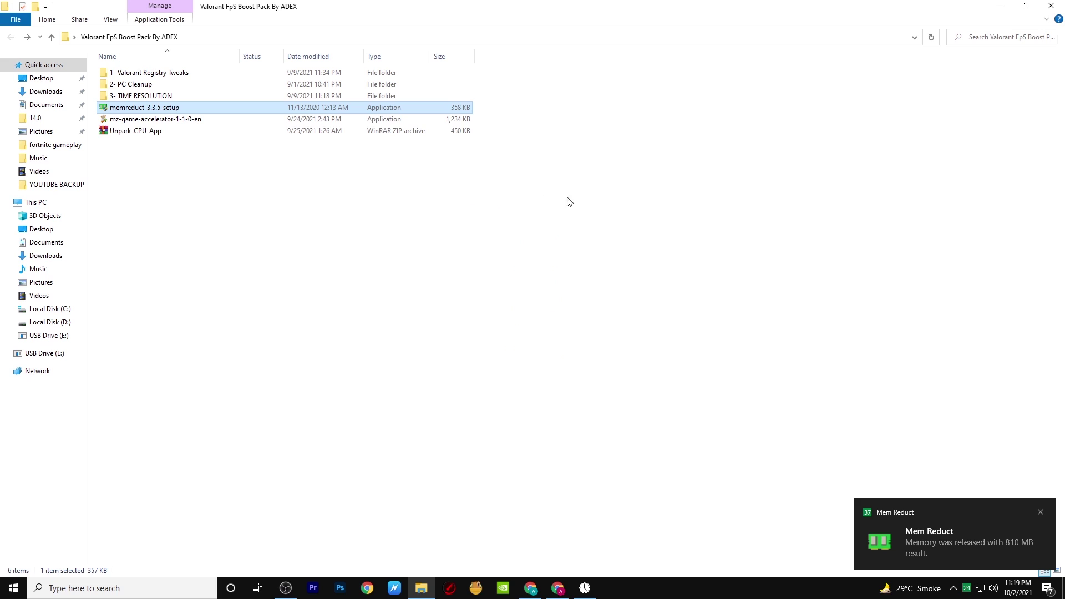
- Install and launch Mz Game Accelerator from mz-game-accelerator-1-1-0-en with the default options, and switch it to Game Acceleration Mode
double_click(158, 119)
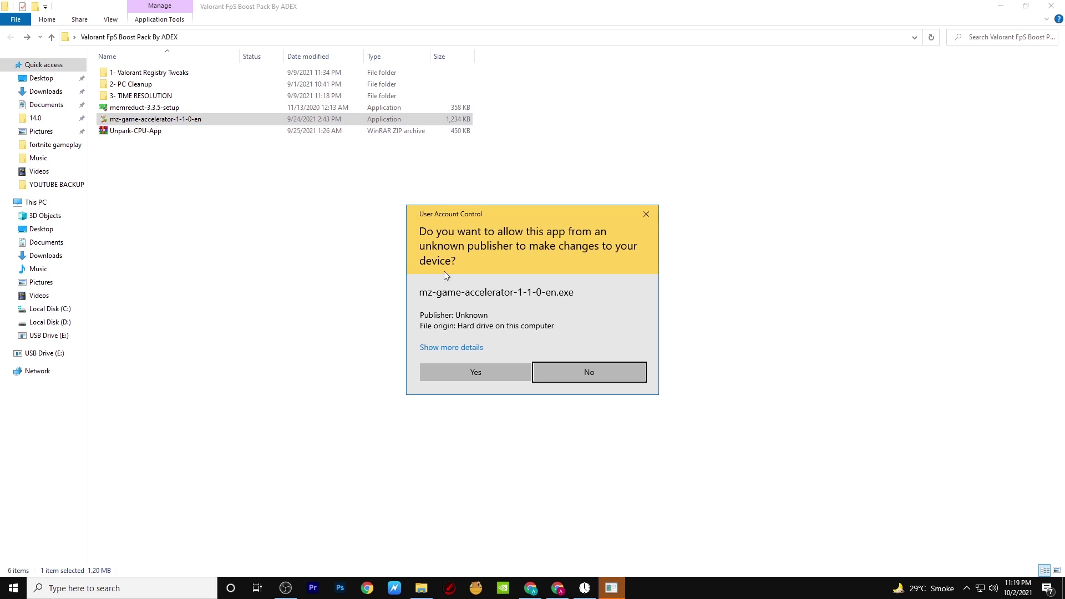
click(472, 374)
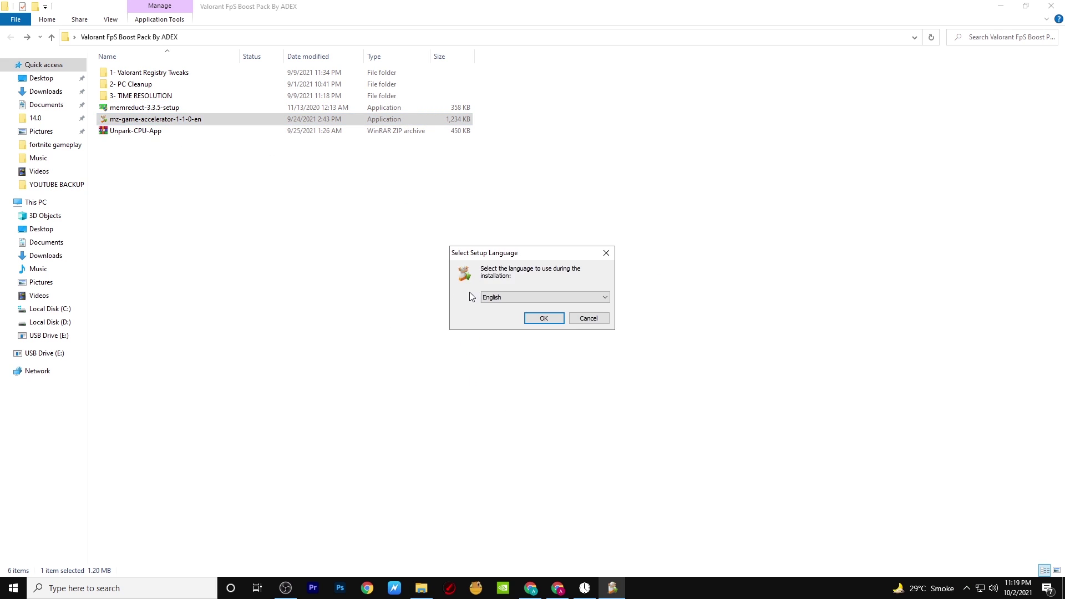
click(536, 322)
click(596, 382)
click(595, 383)
click(594, 383)
click(594, 383)
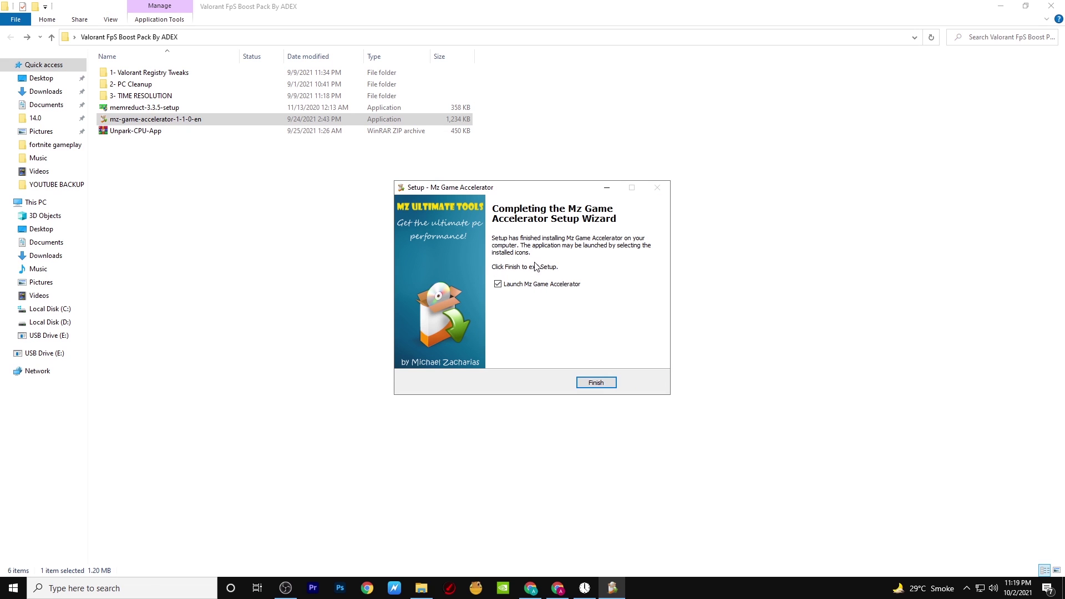
click(594, 387)
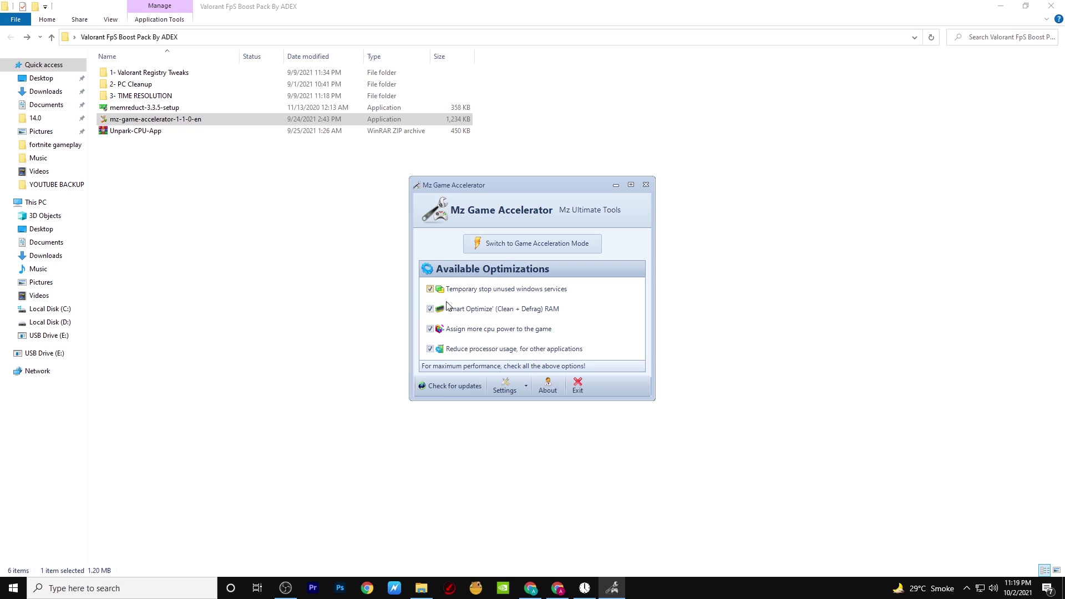
click(498, 249)
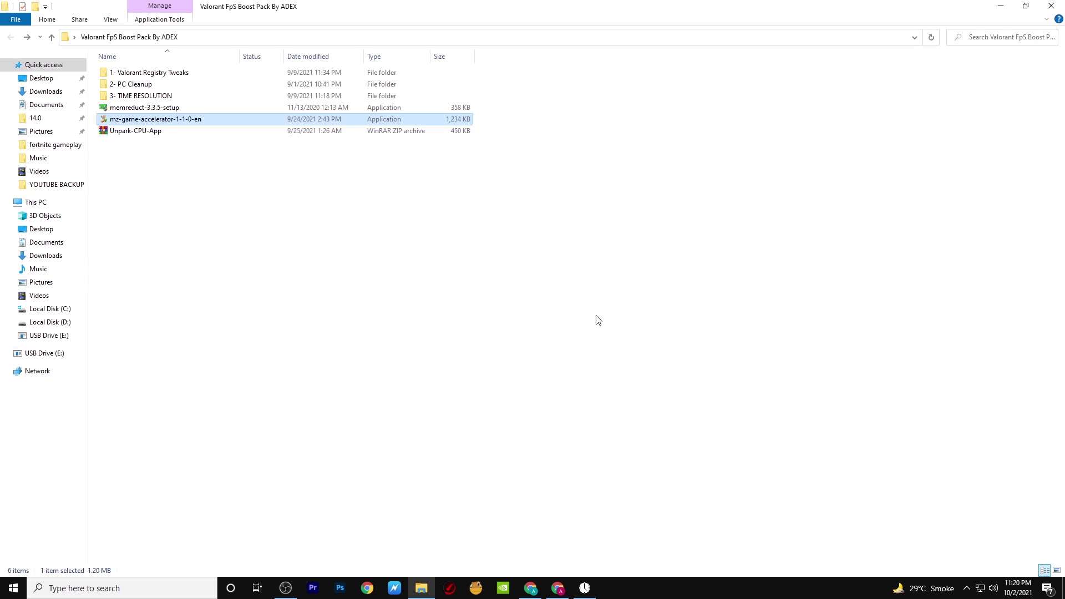
- Extract the Unpark-CPU-App archive into the current folder and run the extracted UnparkCpu application, allowing it to make changes
click(174, 131)
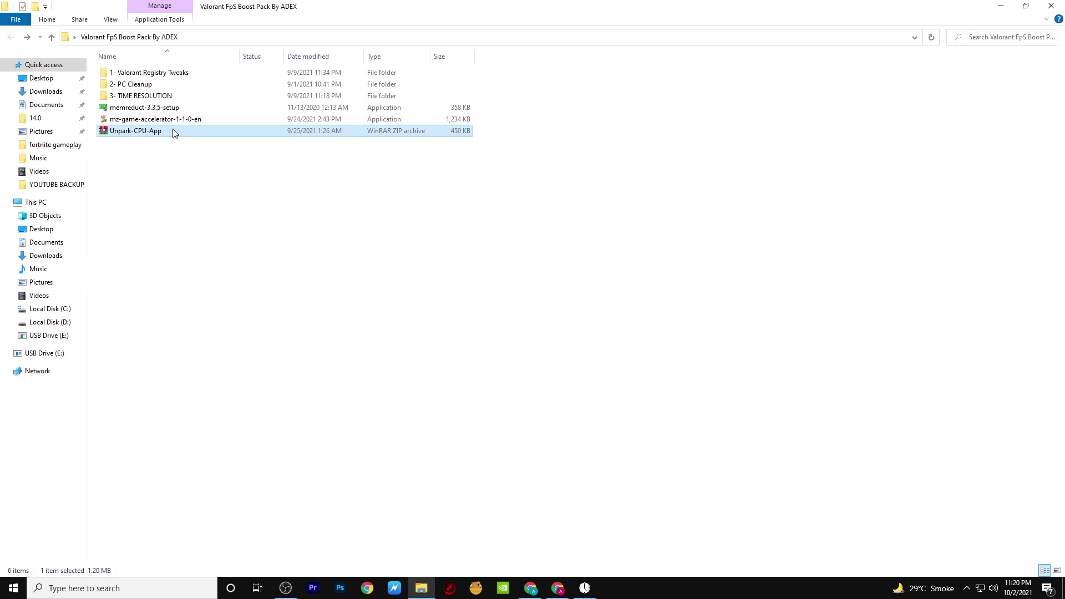
right_click(174, 131)
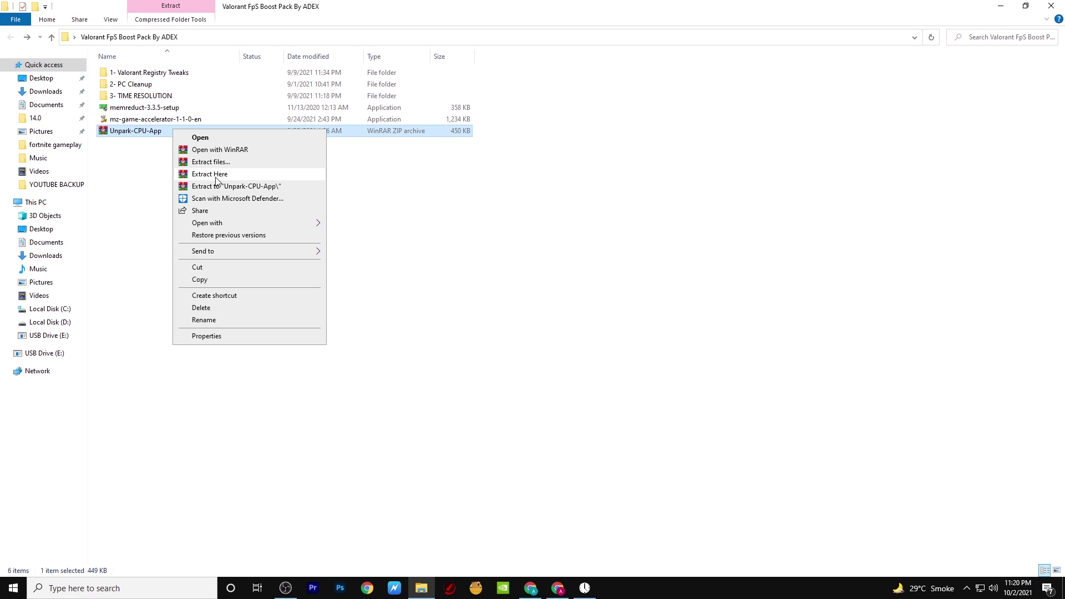
click(216, 176)
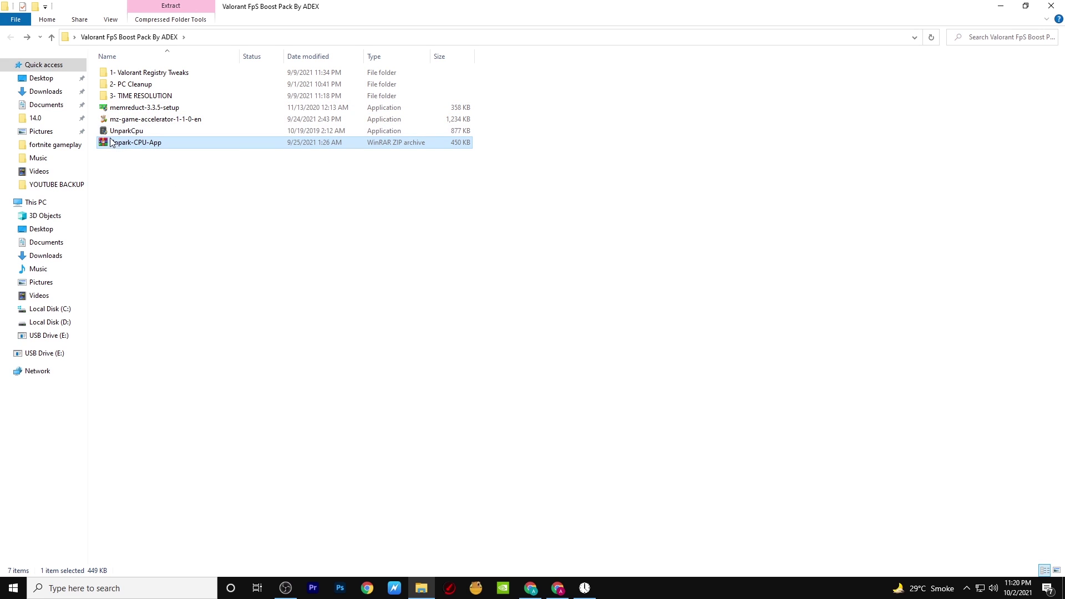
key(Up)
key(Return)
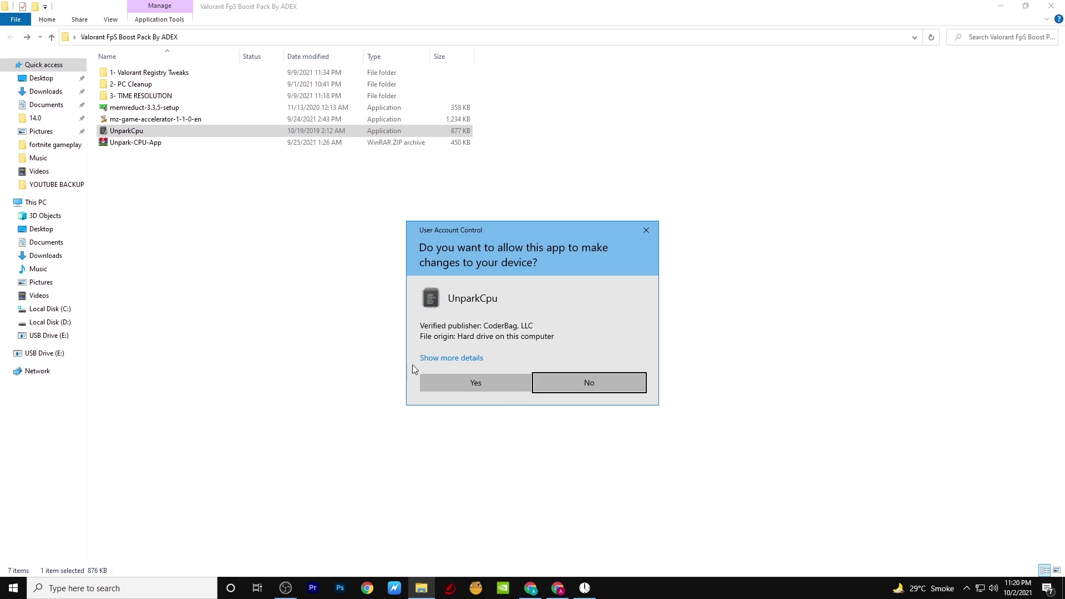
click(445, 385)
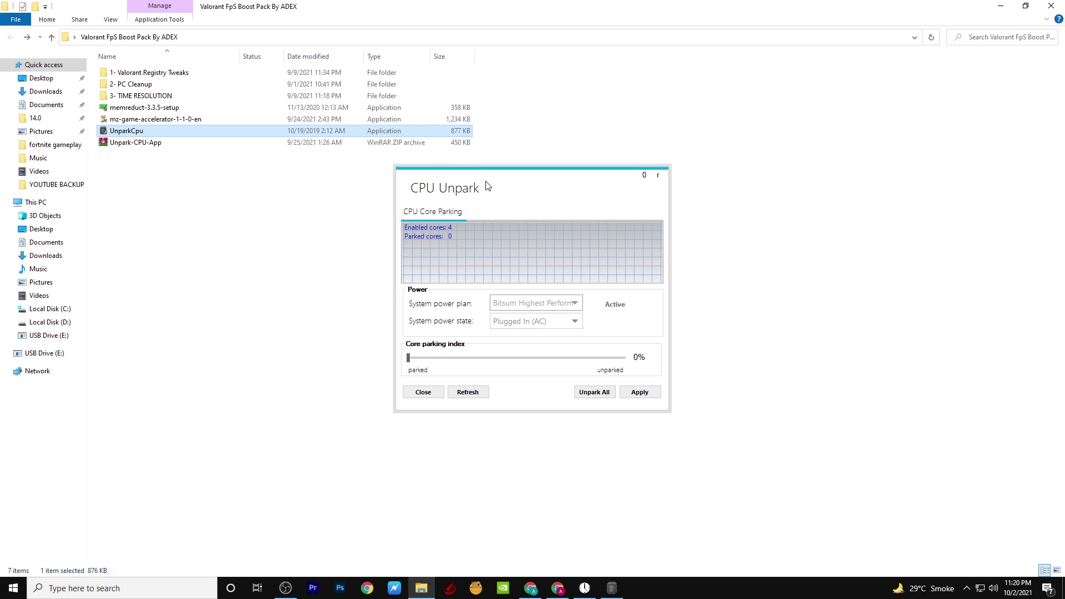
- In CPU Unpark, choose the Bitsum Highest Performance power plan, set the core parking index to 100% and apply the changes
click(577, 304)
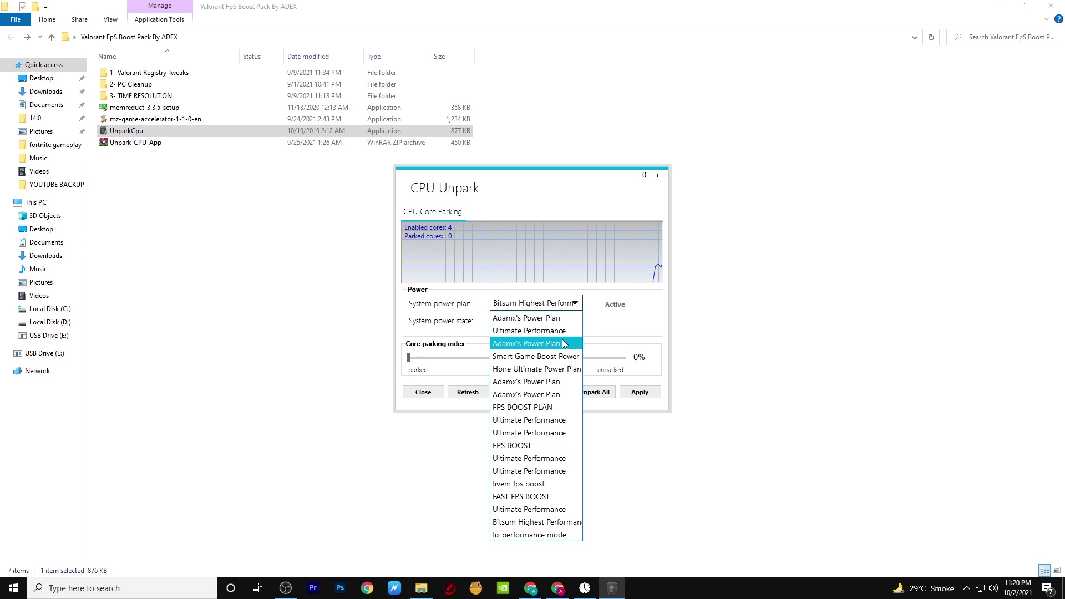
click(530, 523)
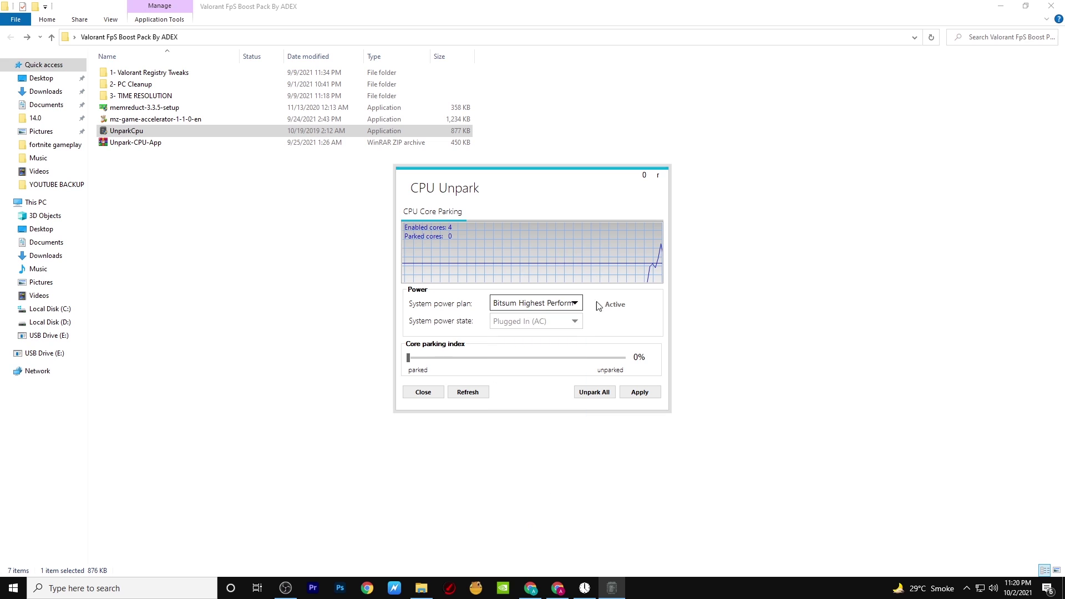
drag(410, 358, 624, 358)
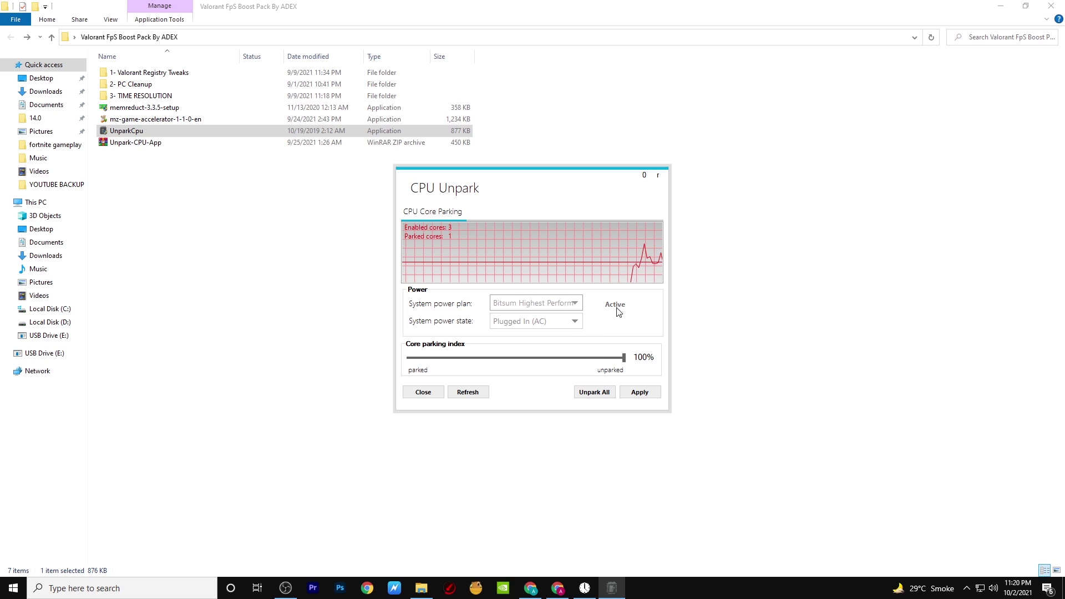
click(647, 392)
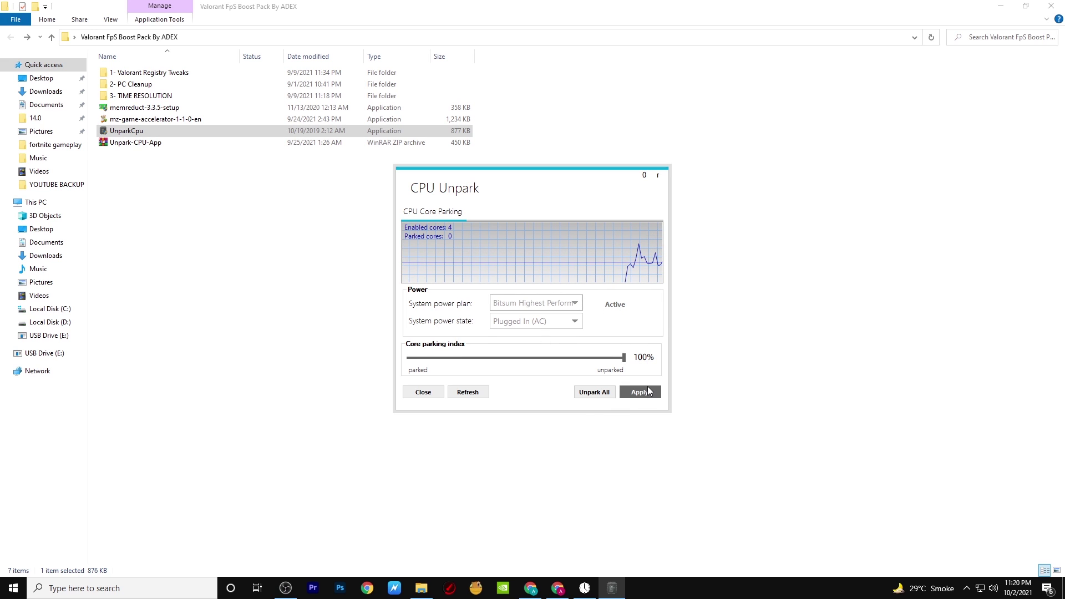
click(647, 392)
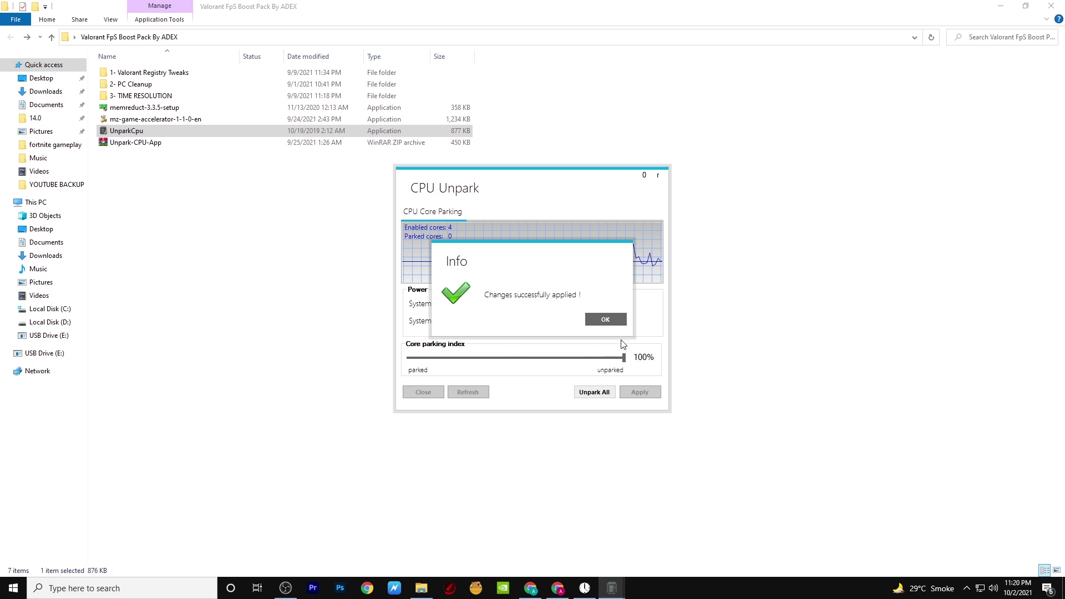
click(621, 321)
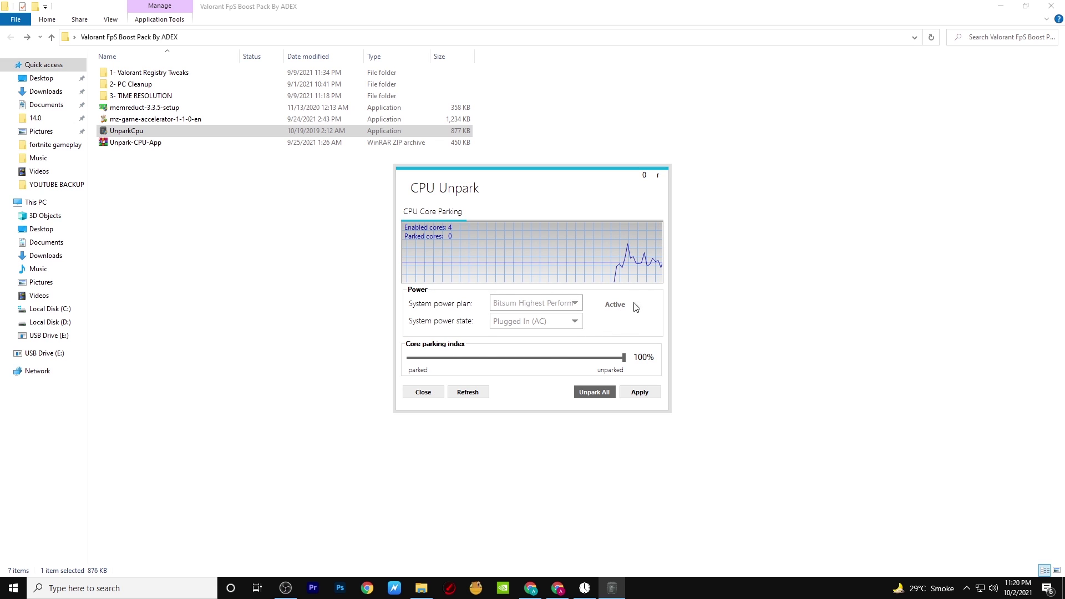
- Minimize the CPU Unpark window and close the boost pack folder
drag(650, 179, 596, 175)
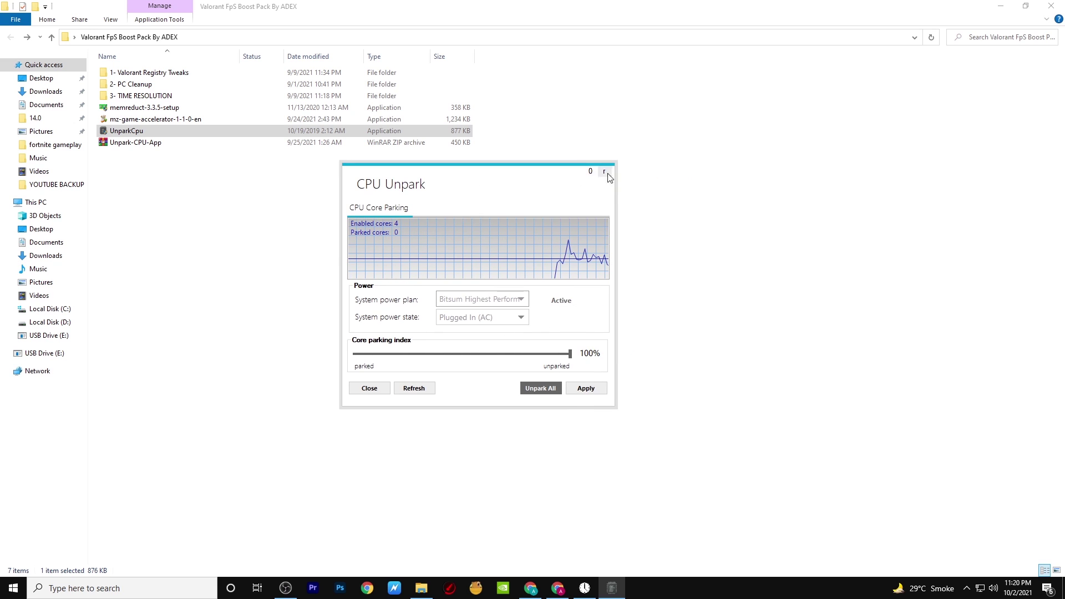
click(592, 170)
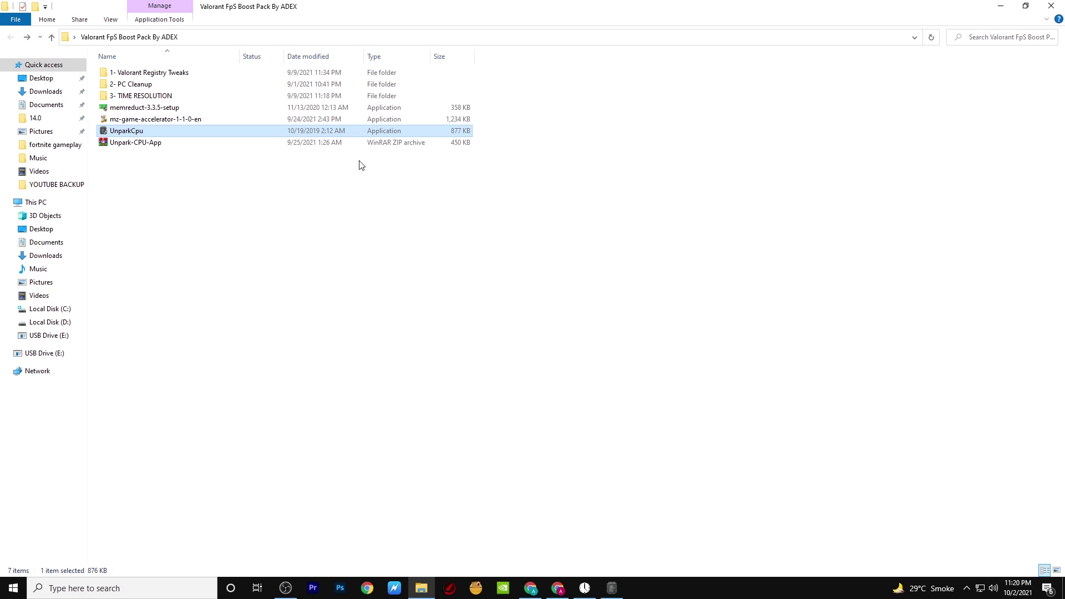
click(1052, 6)
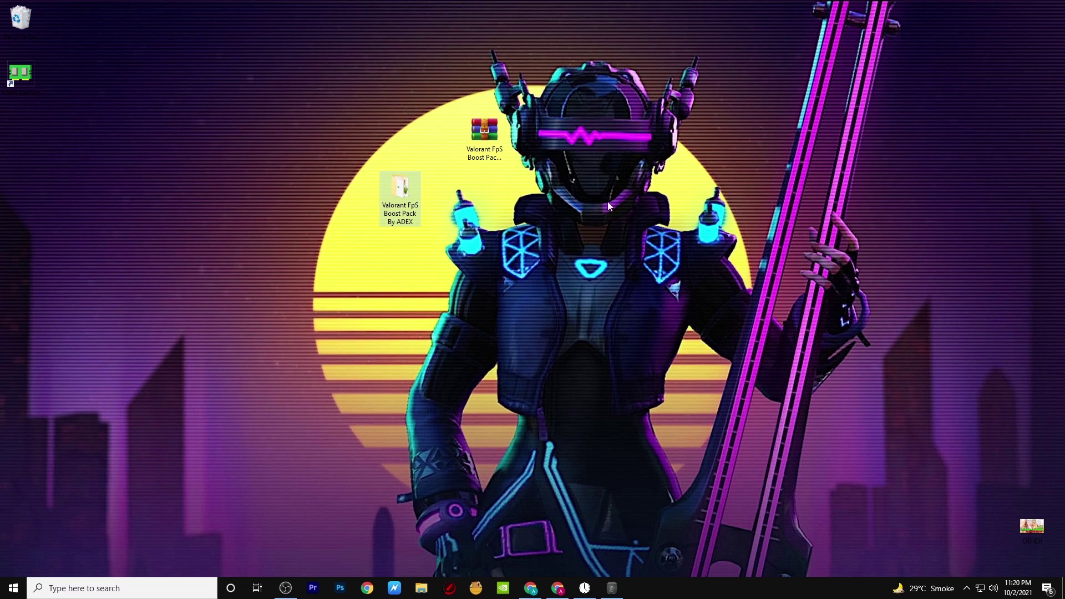
- Open the Game Mode settings through the Windows search with "game", check the Game Mode switch and close the settings
click(177, 590)
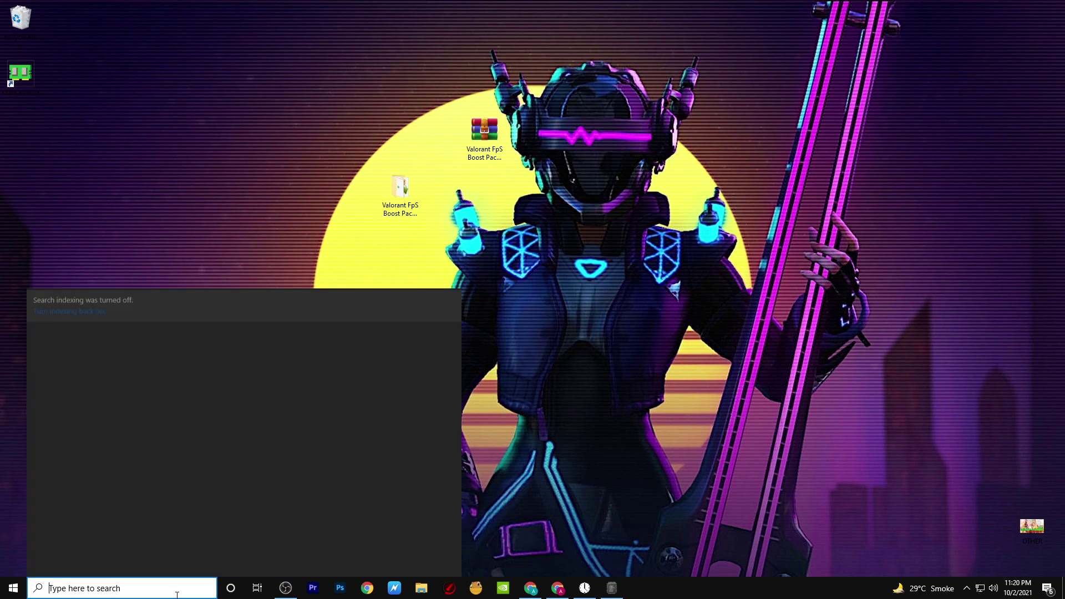
text(game)
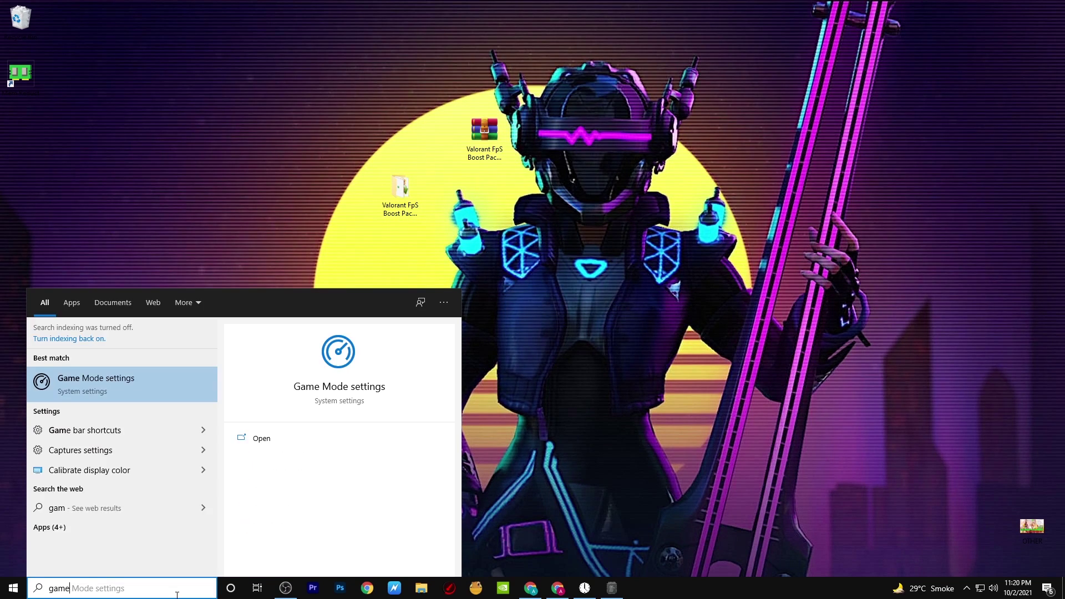
key(Return)
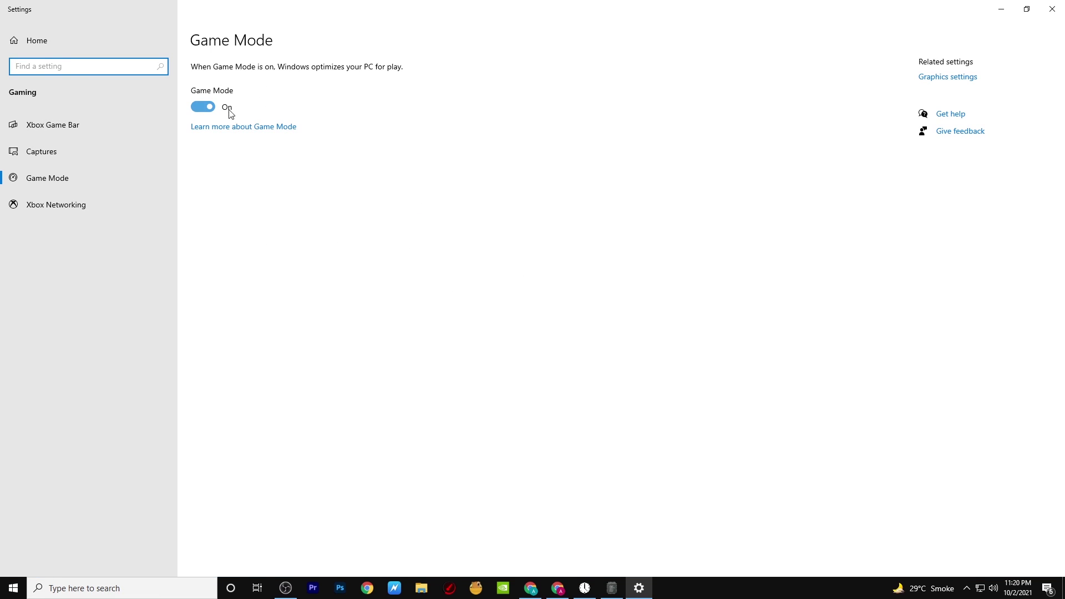
click(1050, 7)
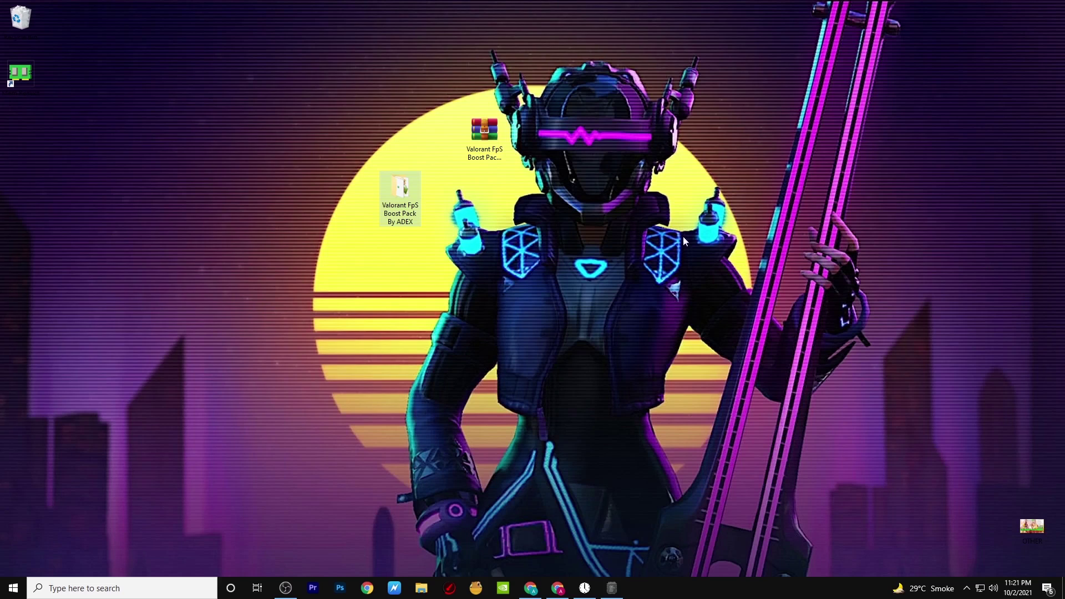
- Open the Background apps settings through the Windows search with "backgr", switch background apps on and back off, and close the settings
click(148, 589)
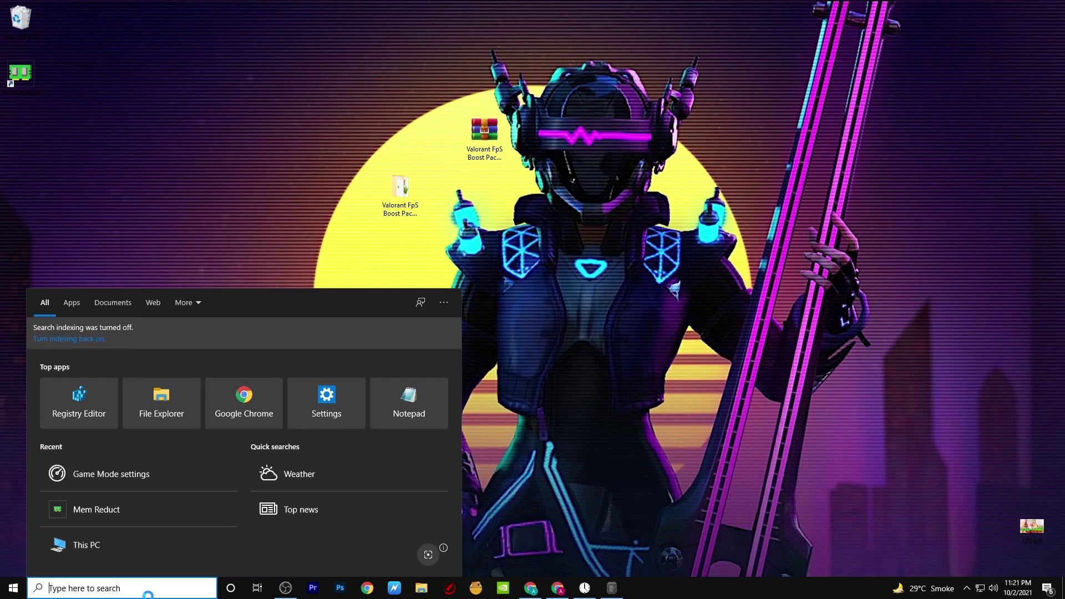
text(back)
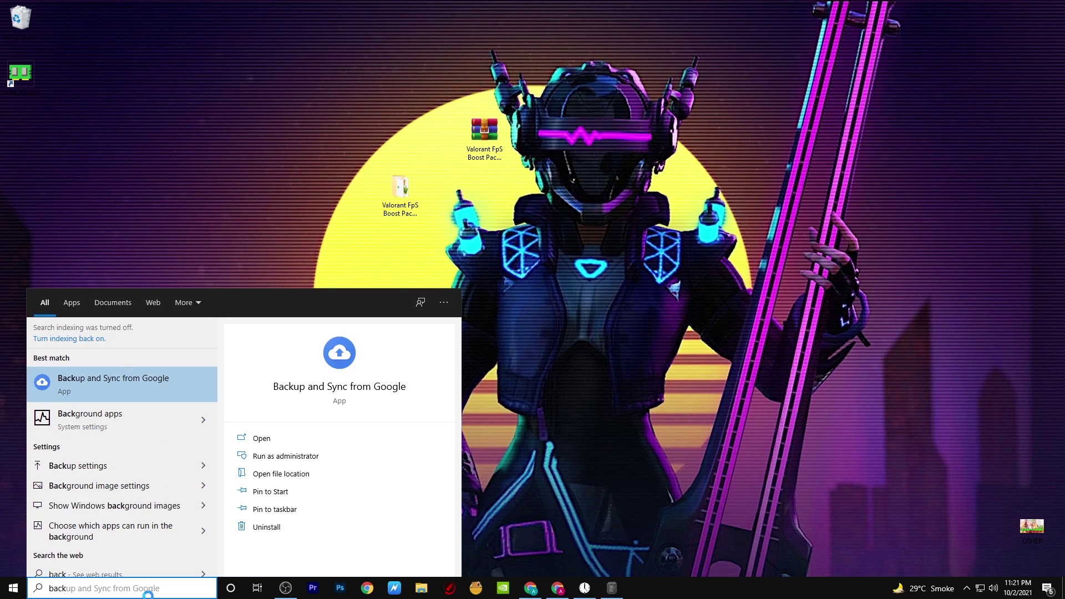
text(gr)
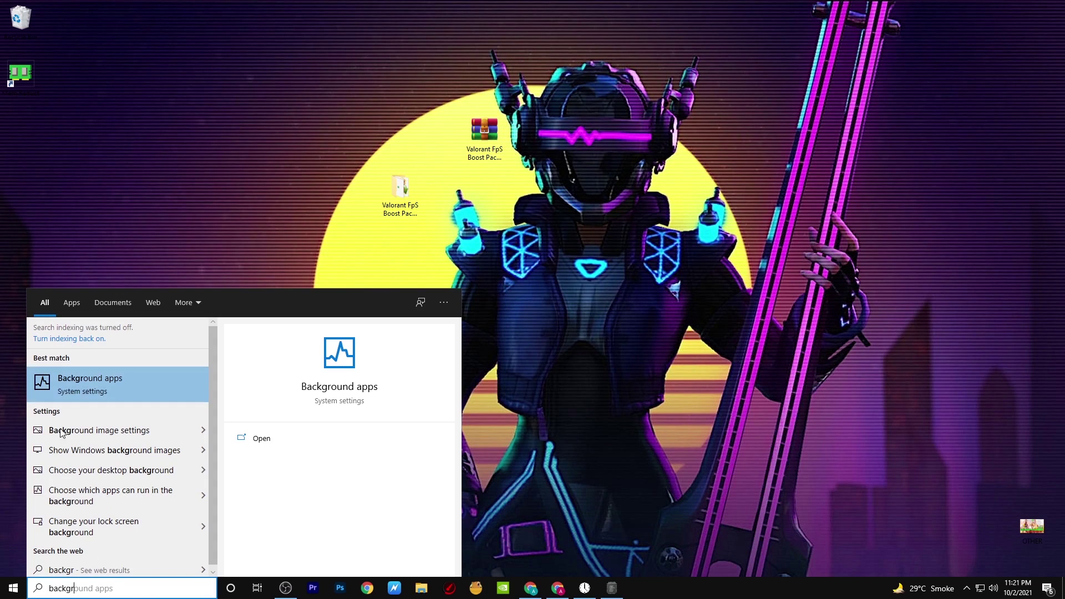
click(105, 374)
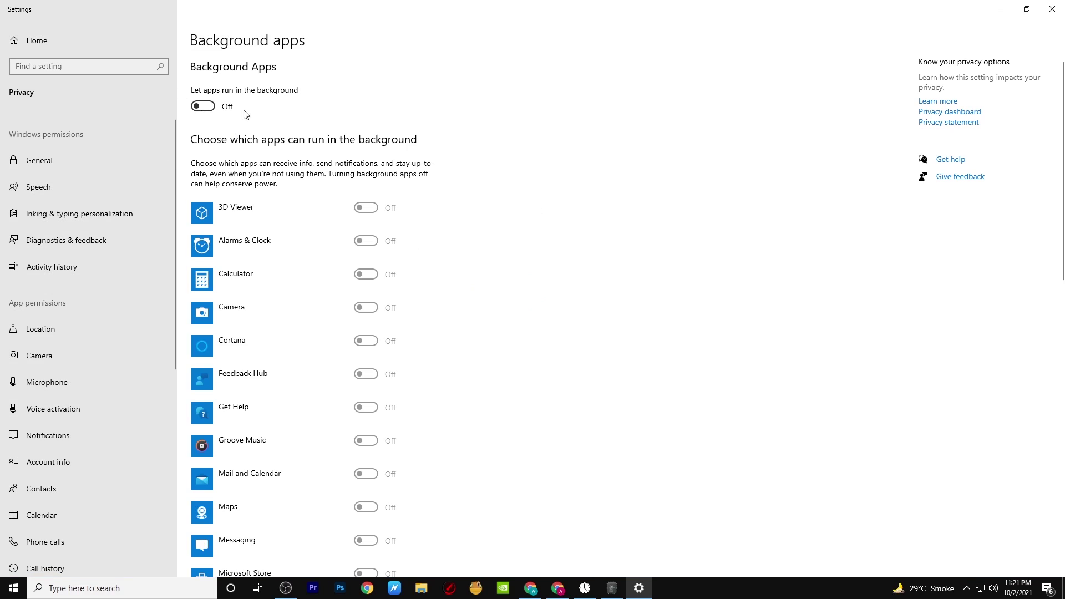
click(202, 108)
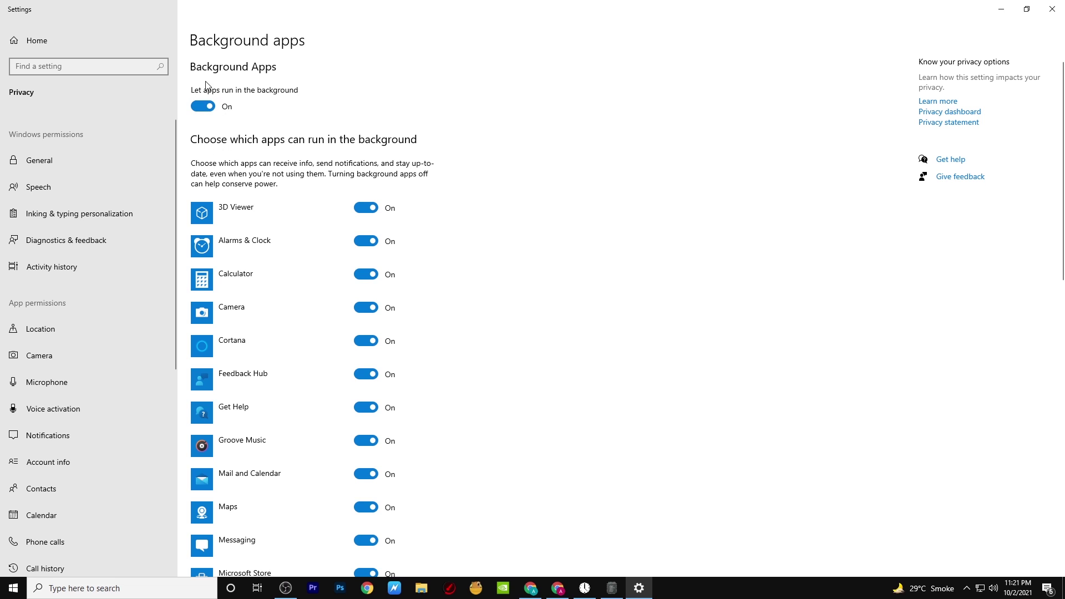
click(210, 110)
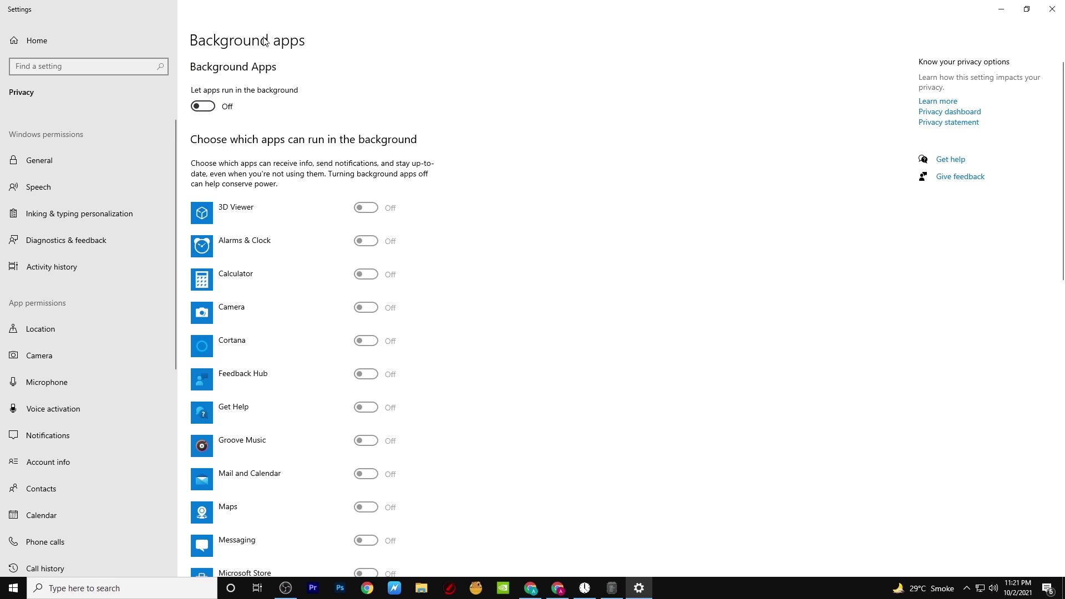
click(1052, 9)
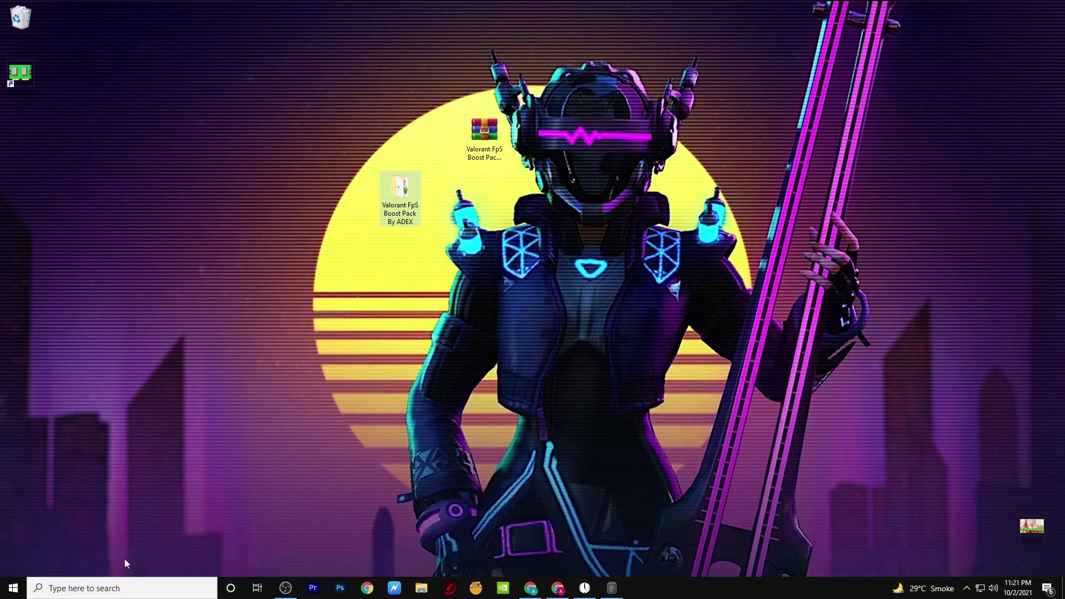
- Open System Configuration through the Windows search with "sys" and set the number of processors to 4 in the advanced boot options
click(93, 589)
text(sys)
key(Return)
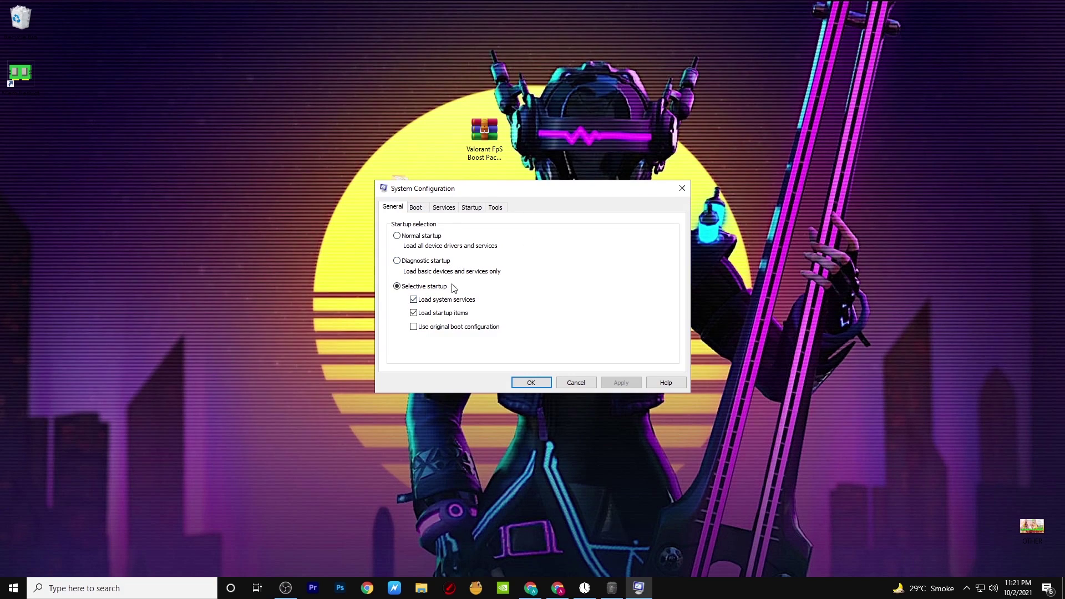
click(416, 208)
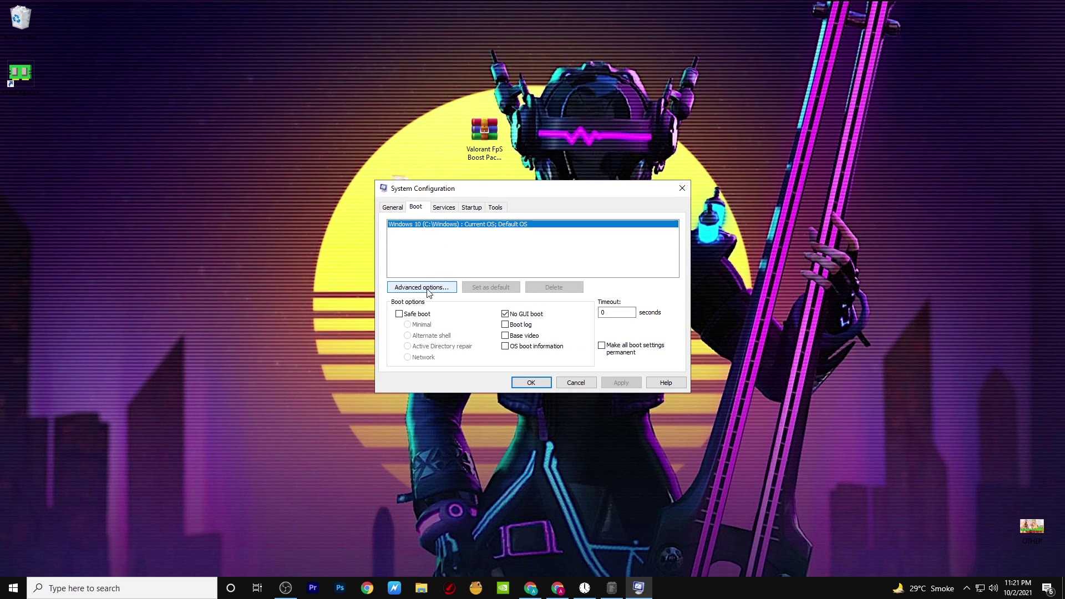
click(428, 287)
click(440, 210)
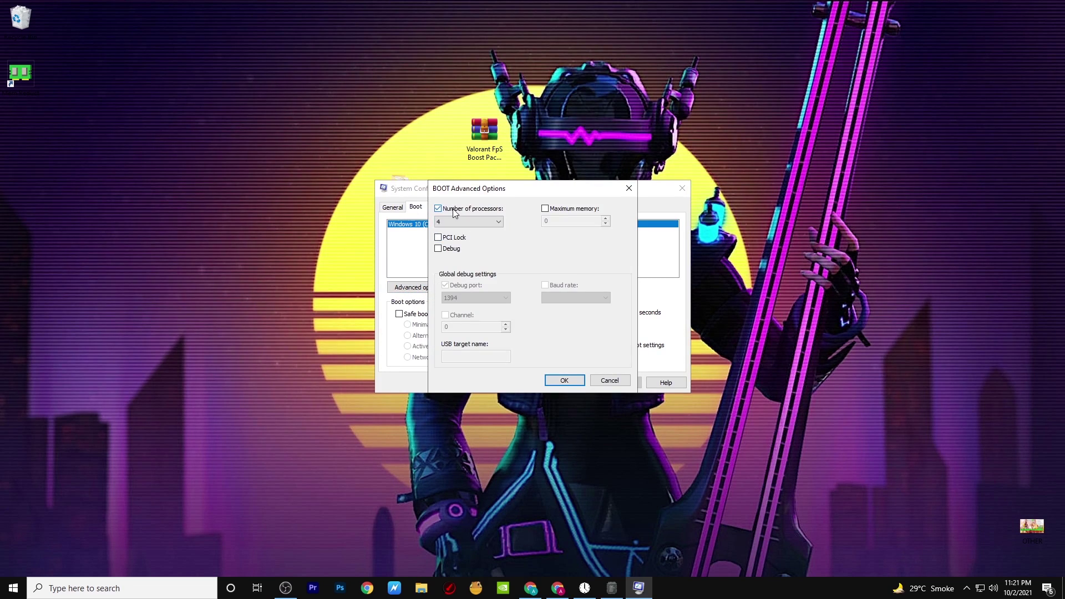
click(456, 221)
click(450, 254)
click(564, 380)
- Apply the System Configuration boot changes and exit without restarting the computer
click(621, 382)
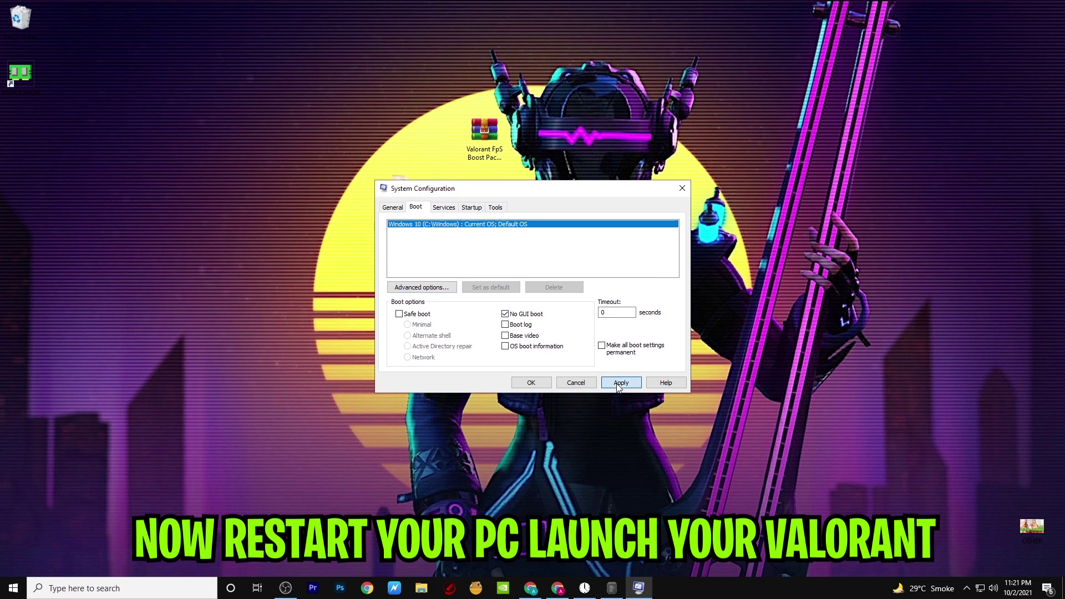
click(528, 383)
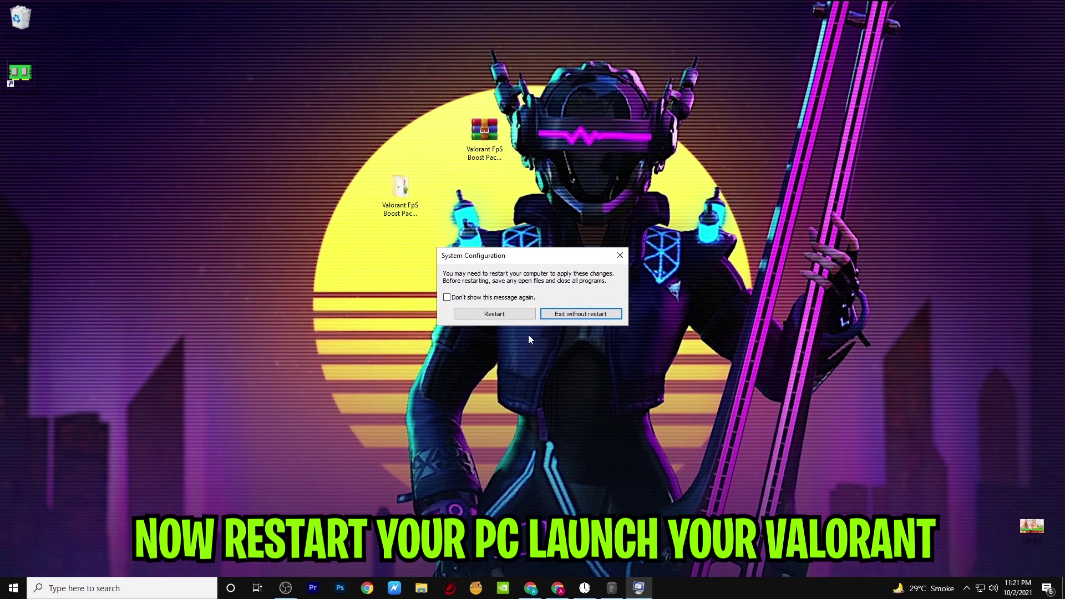
click(581, 314)
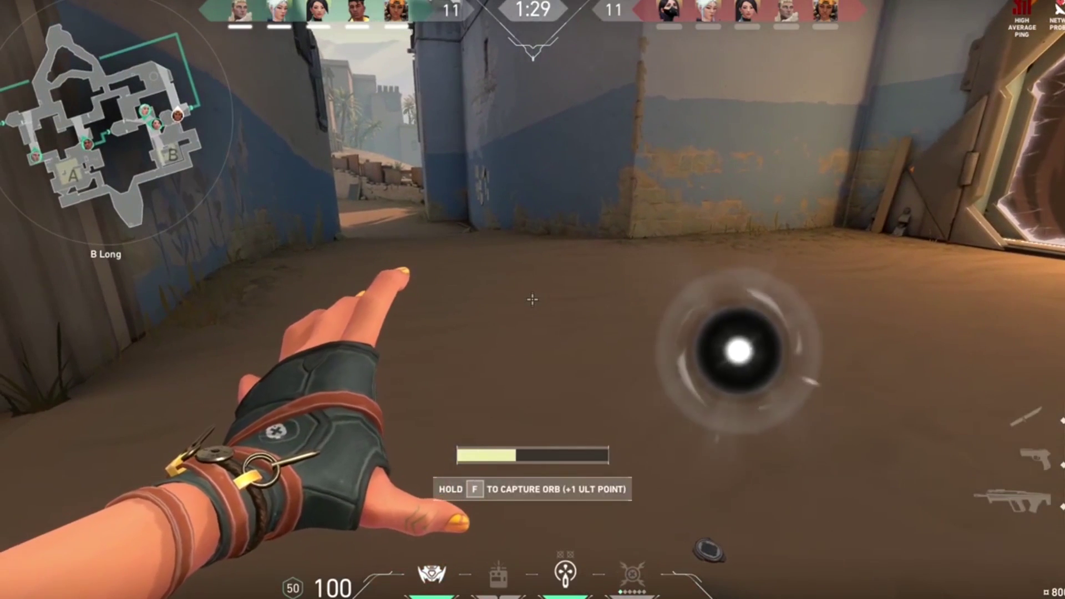